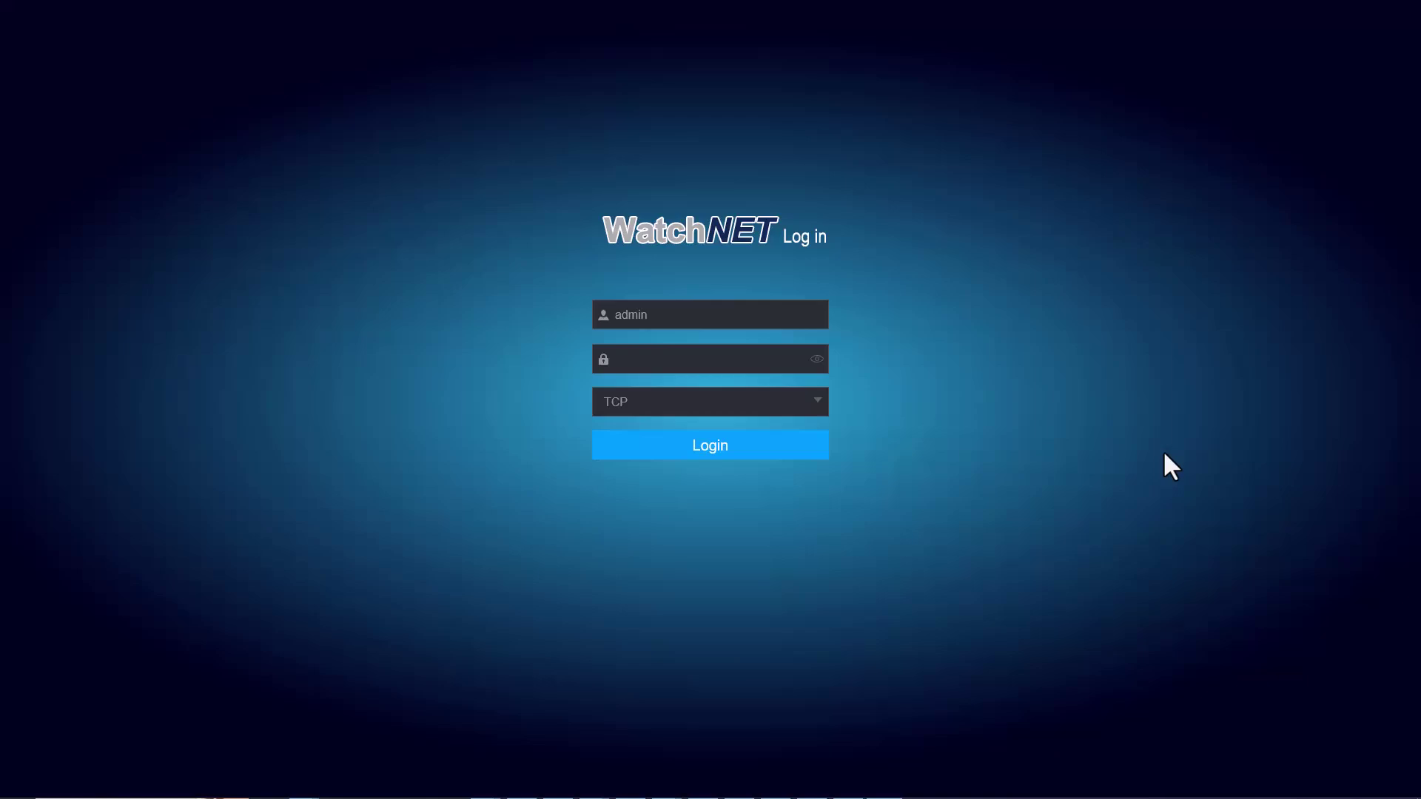
# - Log in to the NVR as admin by entering the admin account password
pyautogui.click(761, 364)
pyautogui.write('admin1234')
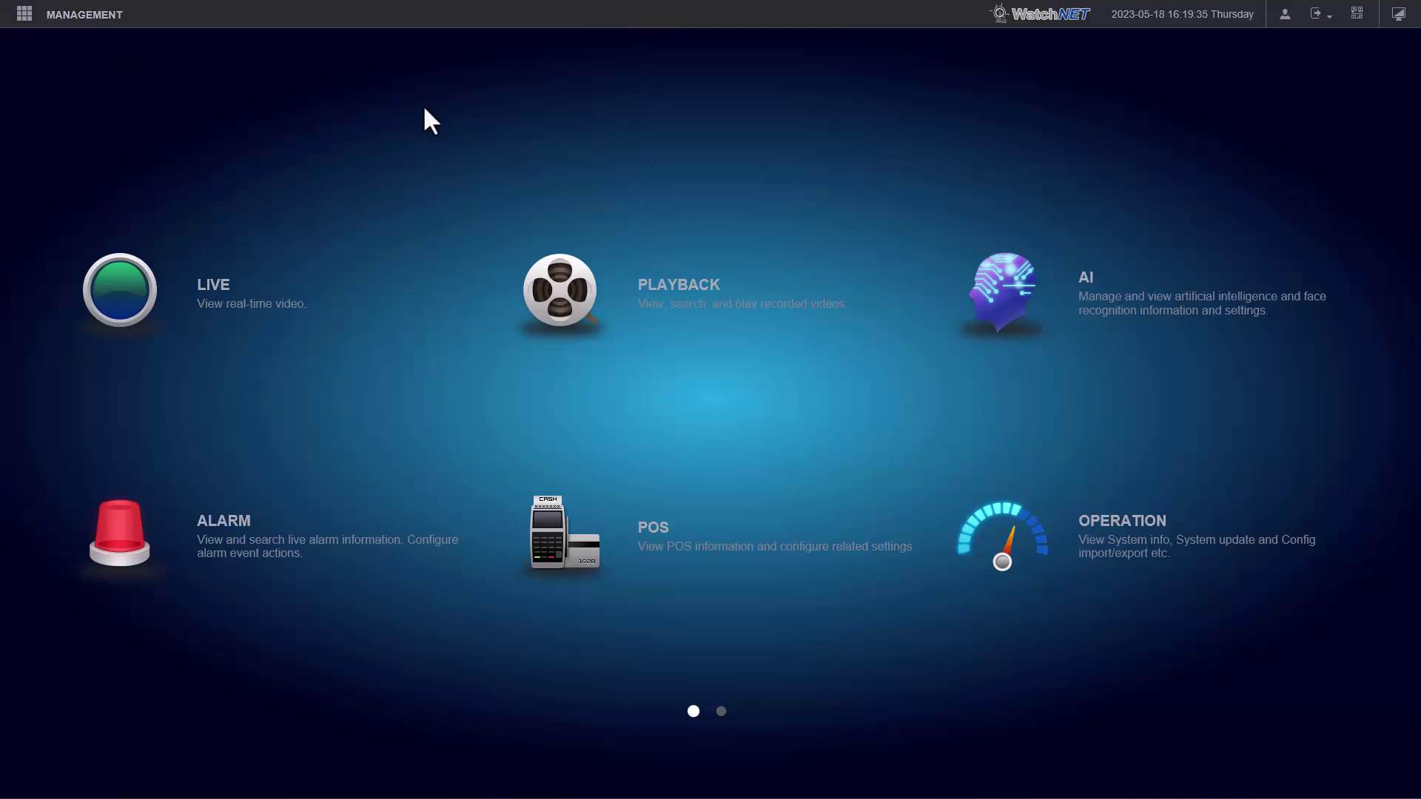
# - Bring up the Storage > Schedule recording settings for channel 2
pyautogui.click(97, 30)
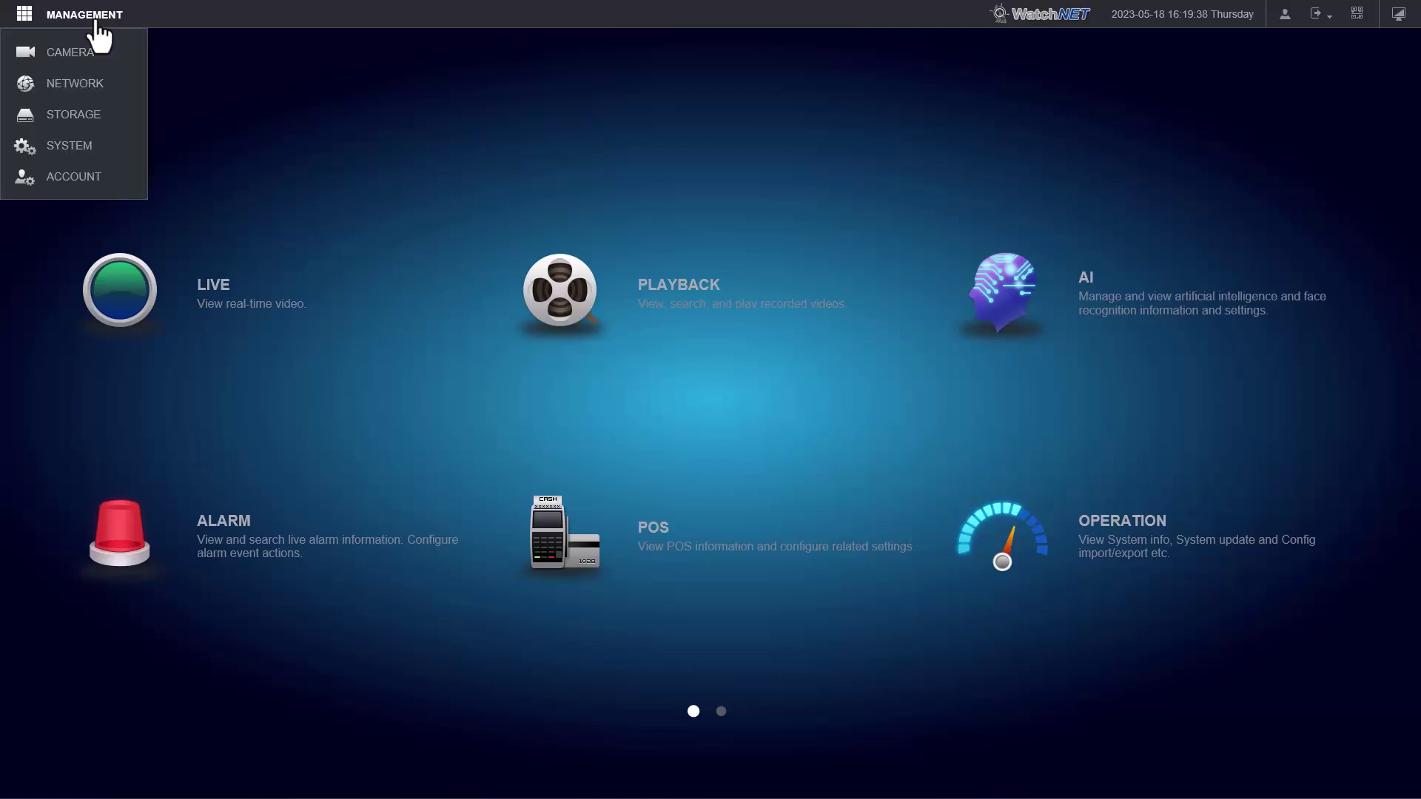
pyautogui.click(84, 117)
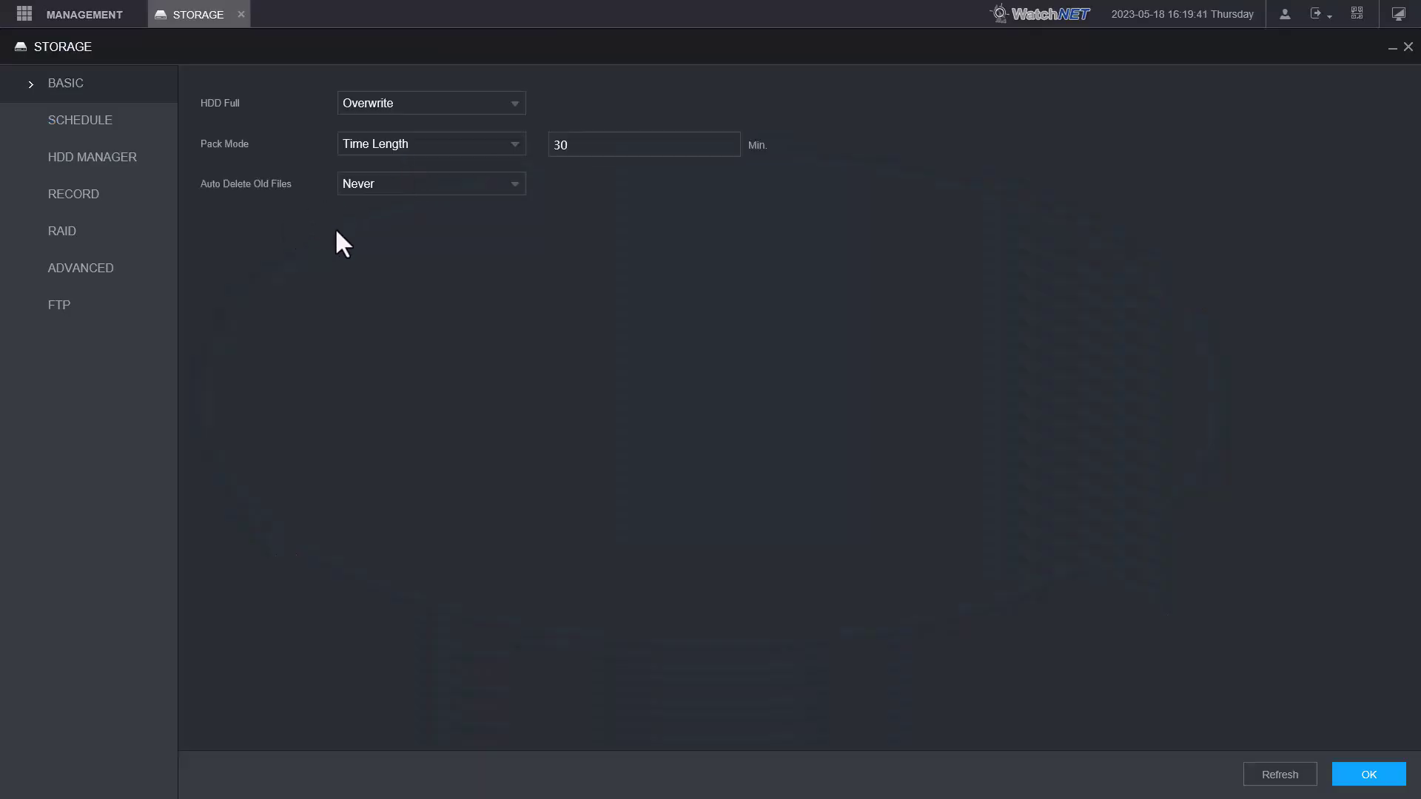
pyautogui.click(80, 122)
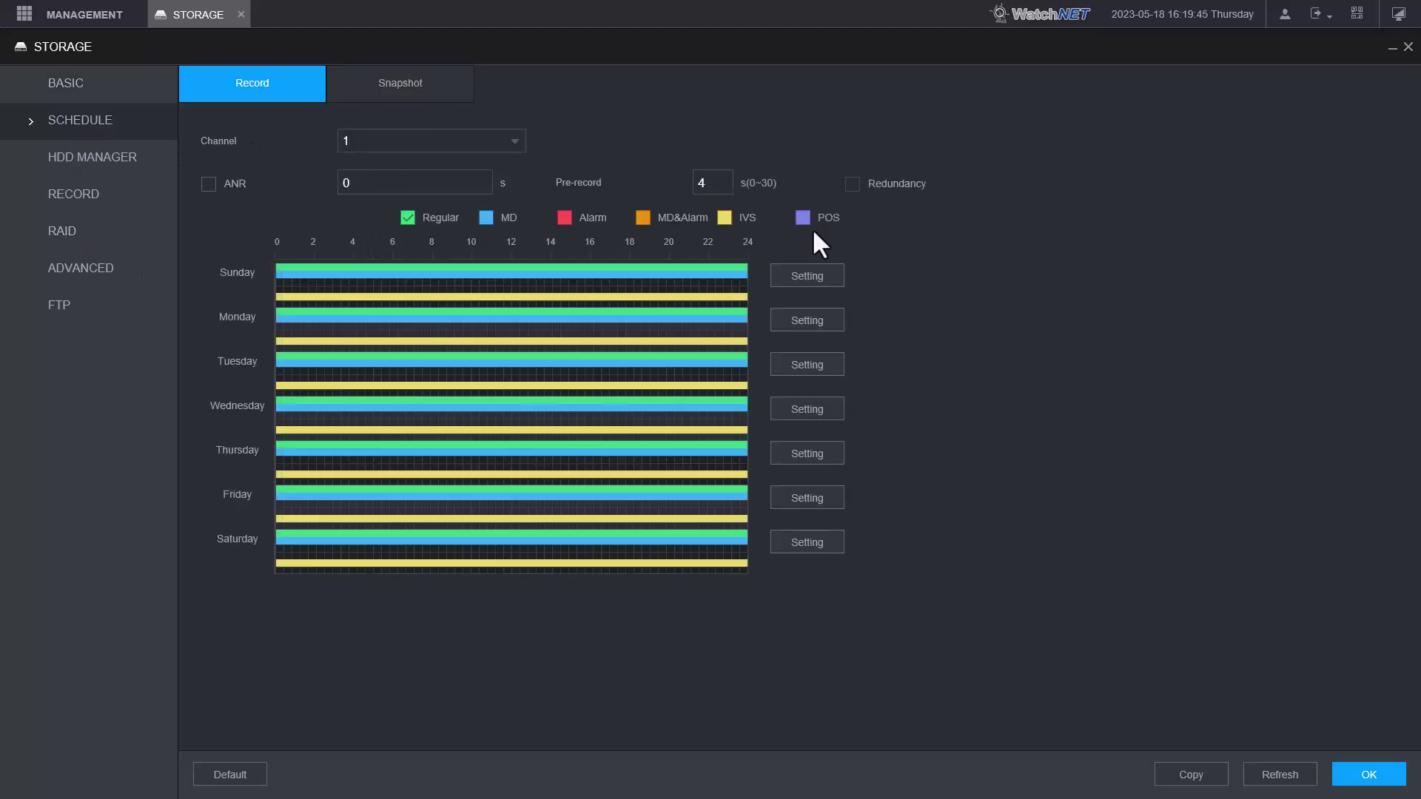
pyautogui.click(516, 156)
pyautogui.click(381, 226)
# - Check Sunday's periods and save channel 2's 00:00–24:00 Regular, MD and IVS schedule
pyautogui.click(843, 287)
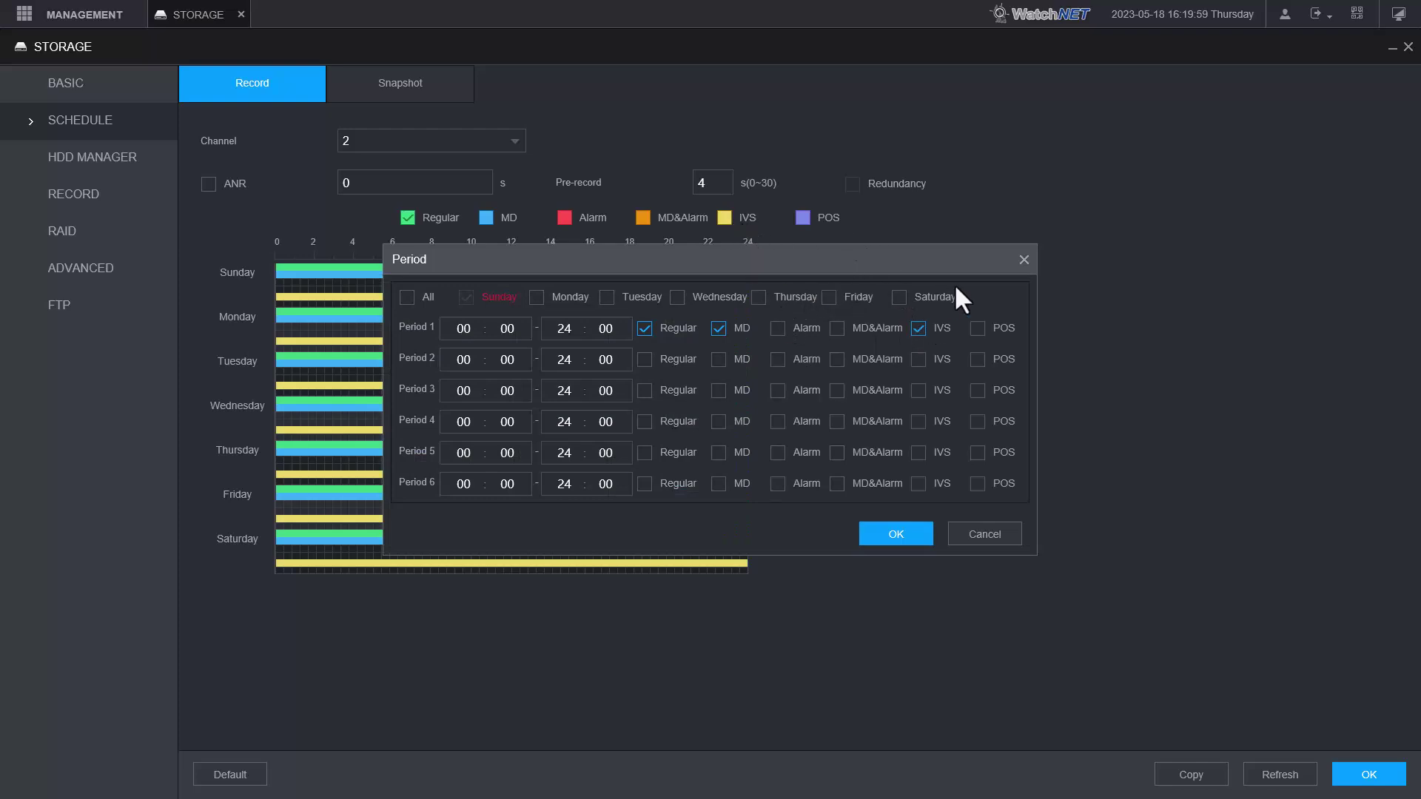
pyautogui.click(1024, 259)
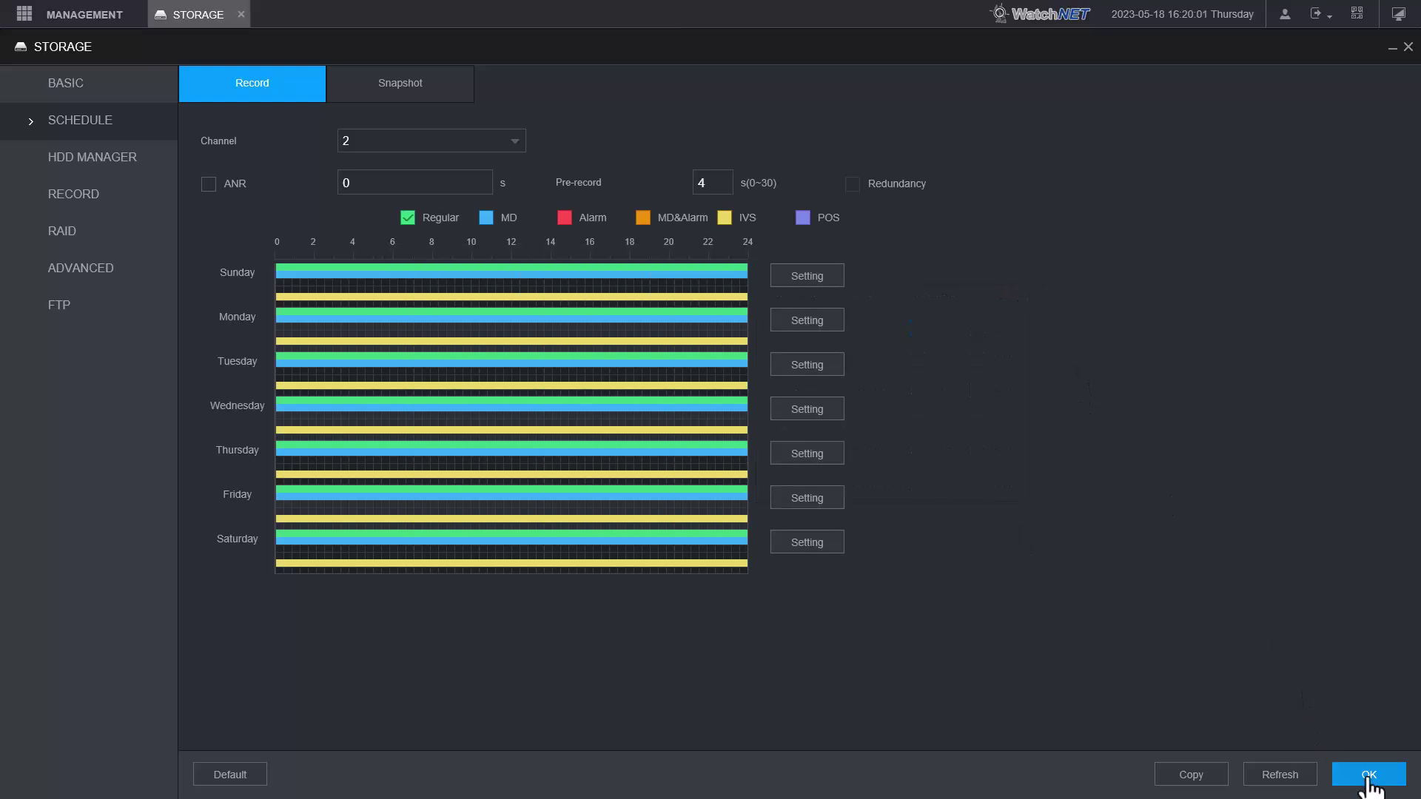
pyautogui.click(1368, 774)
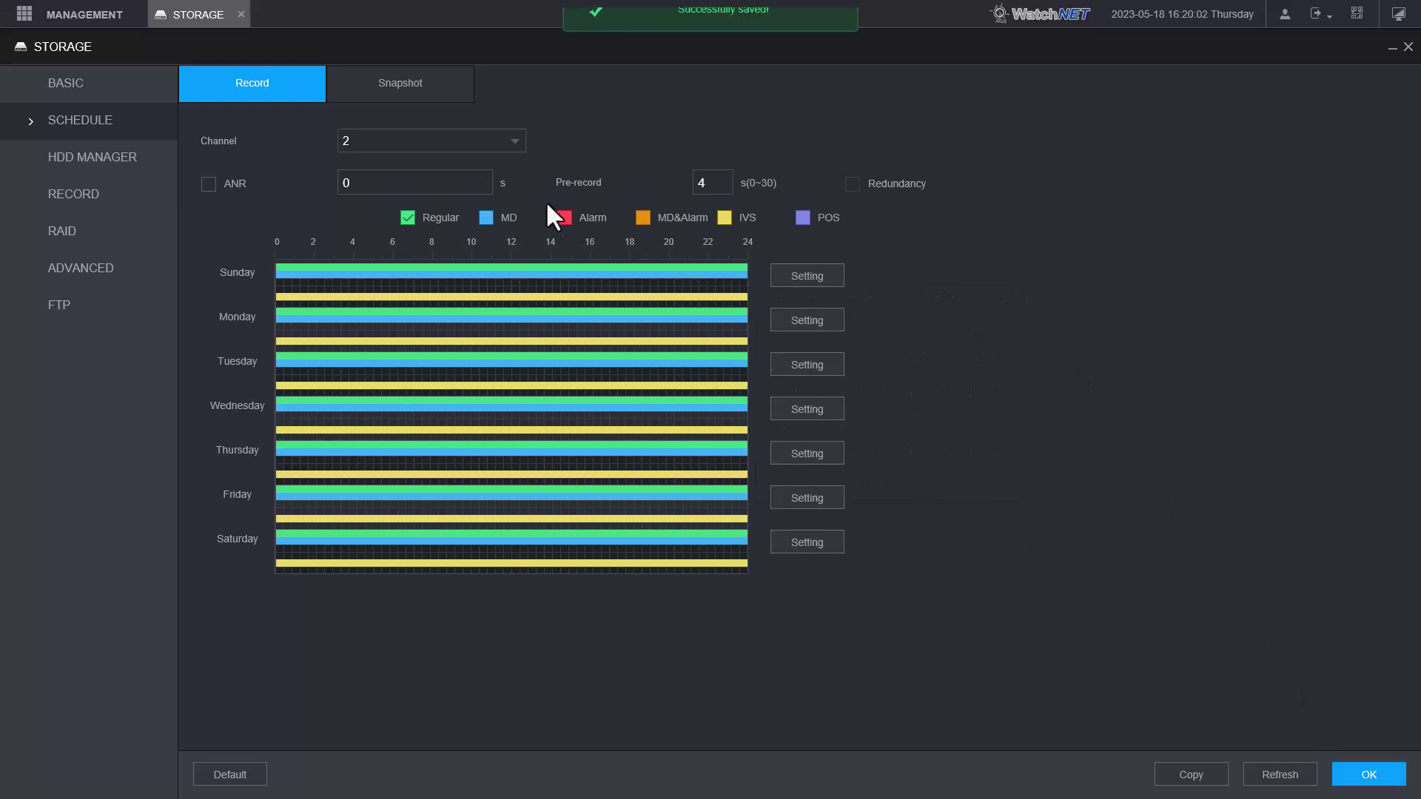
# - Switch on the IVS plan for channel 2 in AI > Parameters > Smart Plan
pyautogui.click(242, 14)
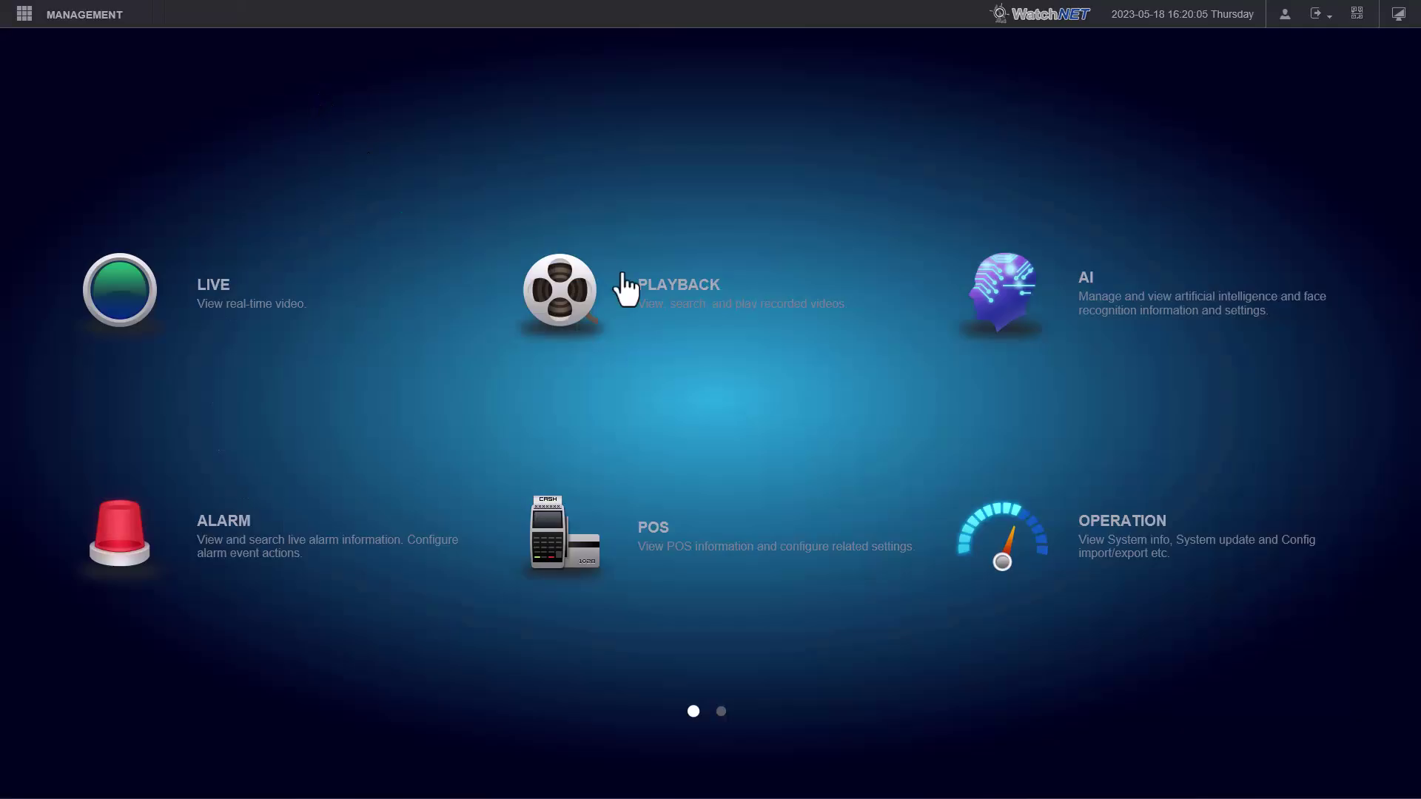
pyautogui.click(1093, 323)
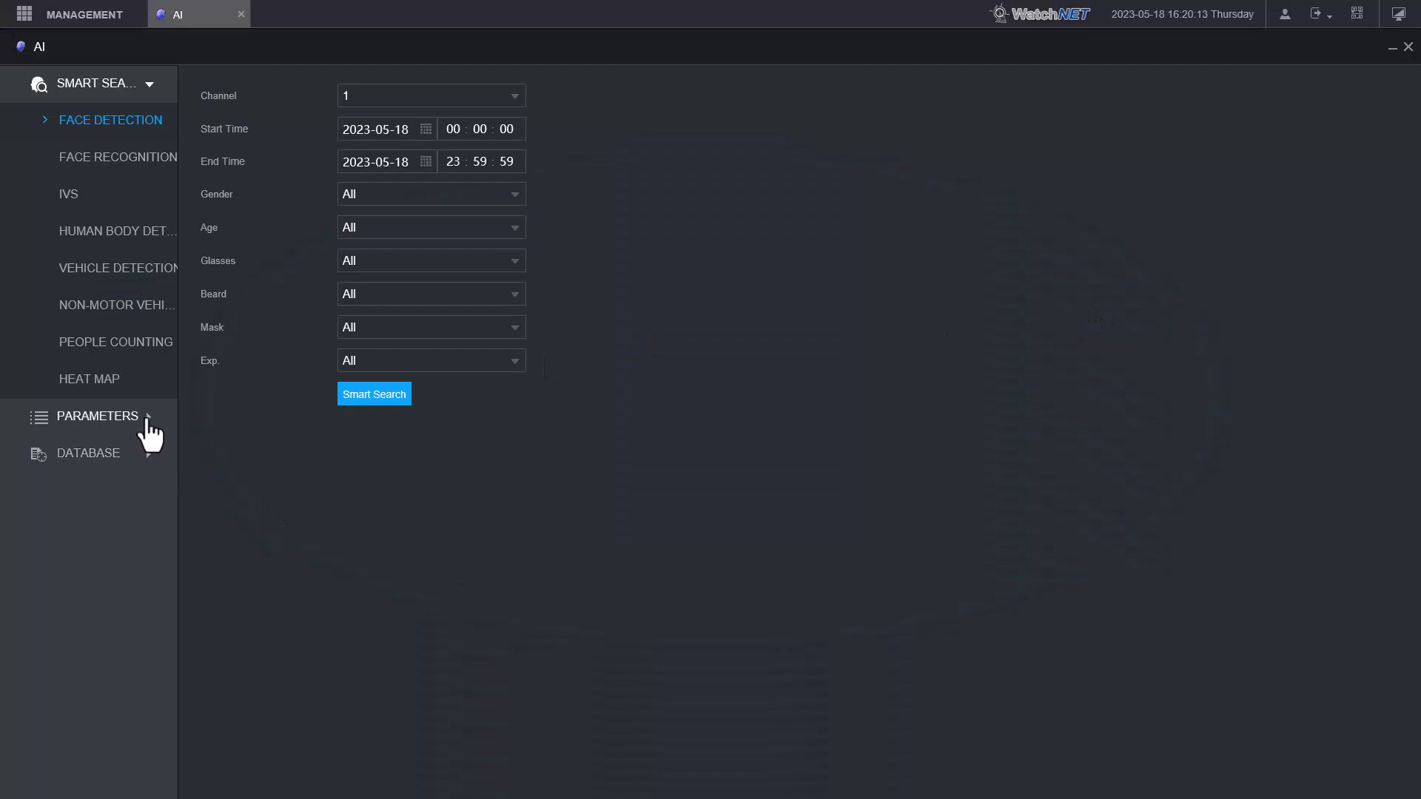
pyautogui.click(151, 436)
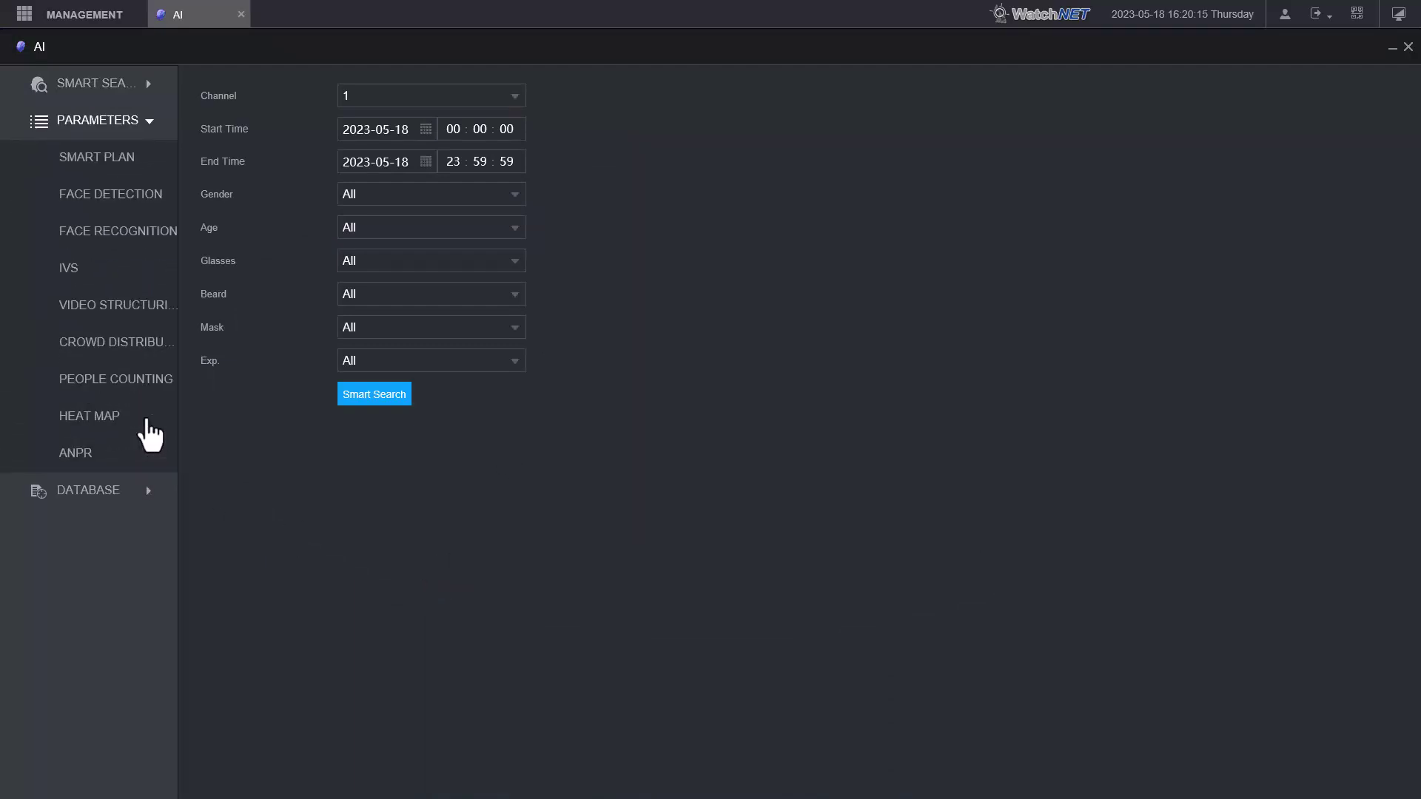
pyautogui.click(99, 157)
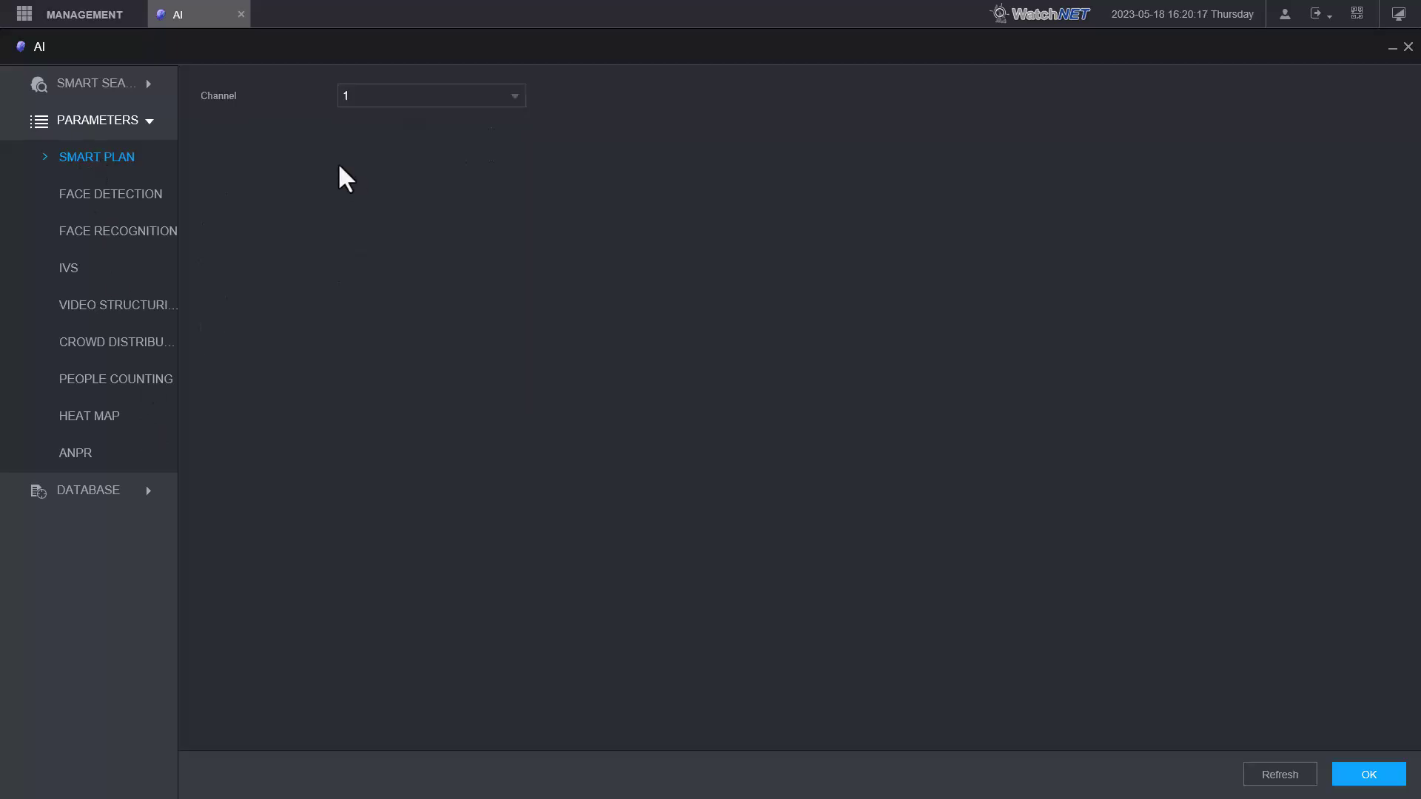
pyautogui.click(514, 102)
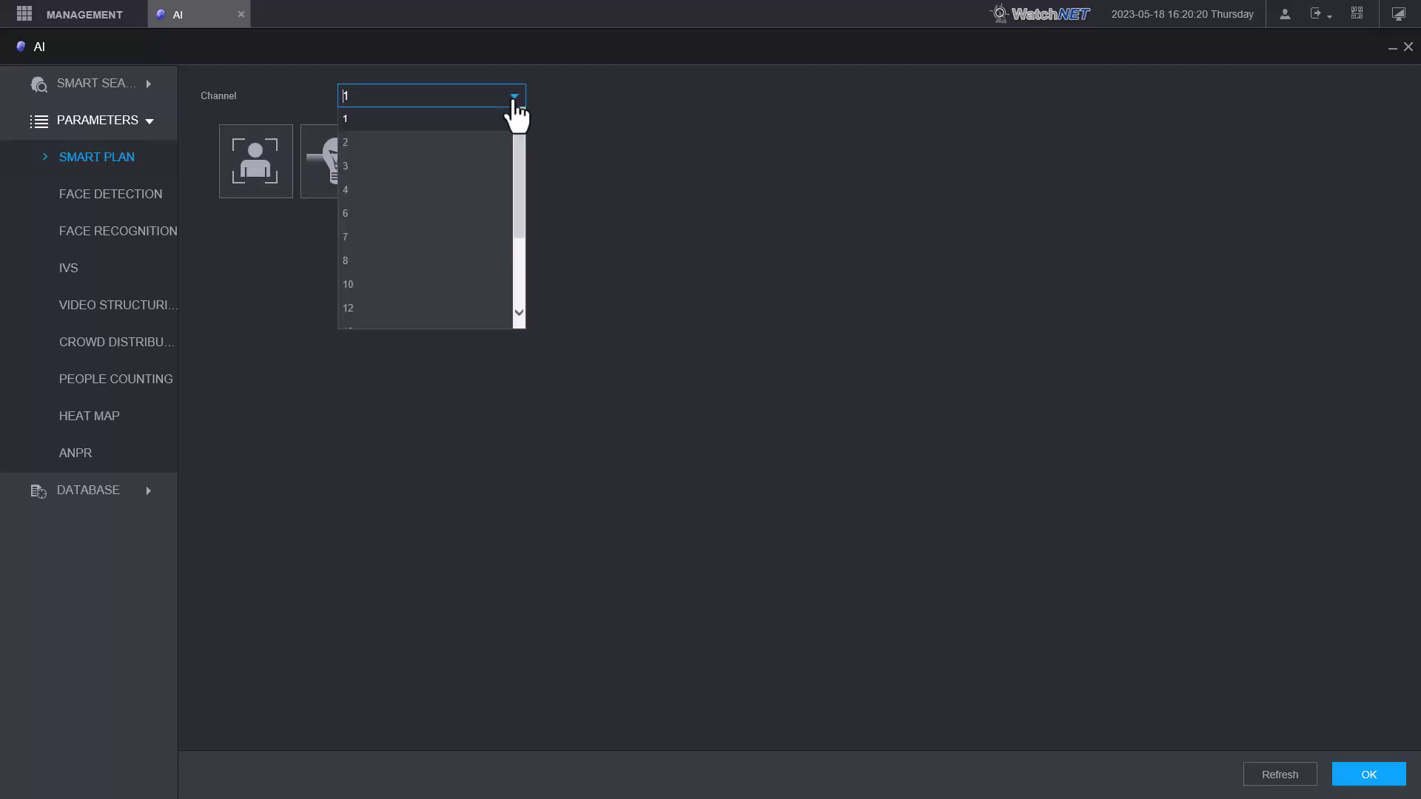
pyautogui.click(411, 144)
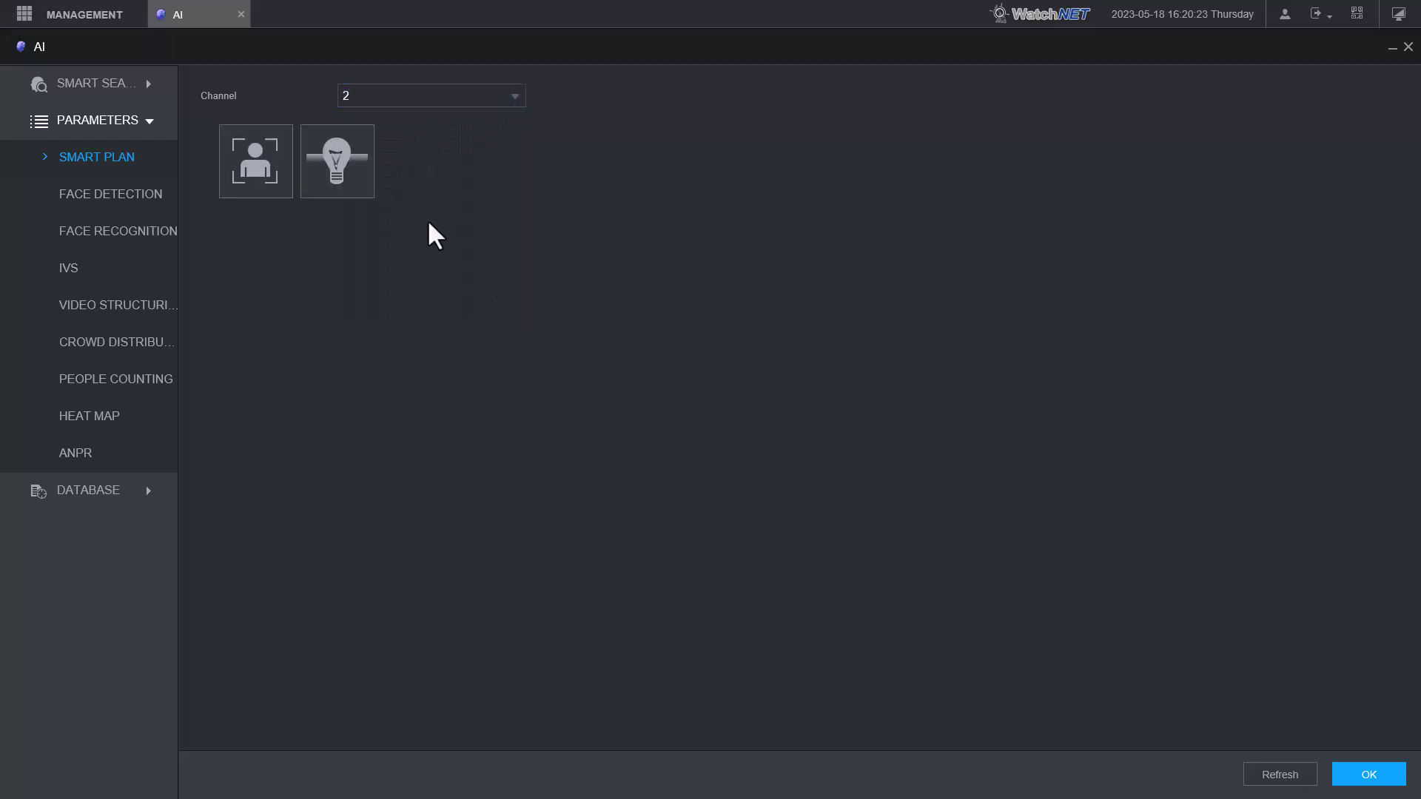
pyautogui.click(348, 171)
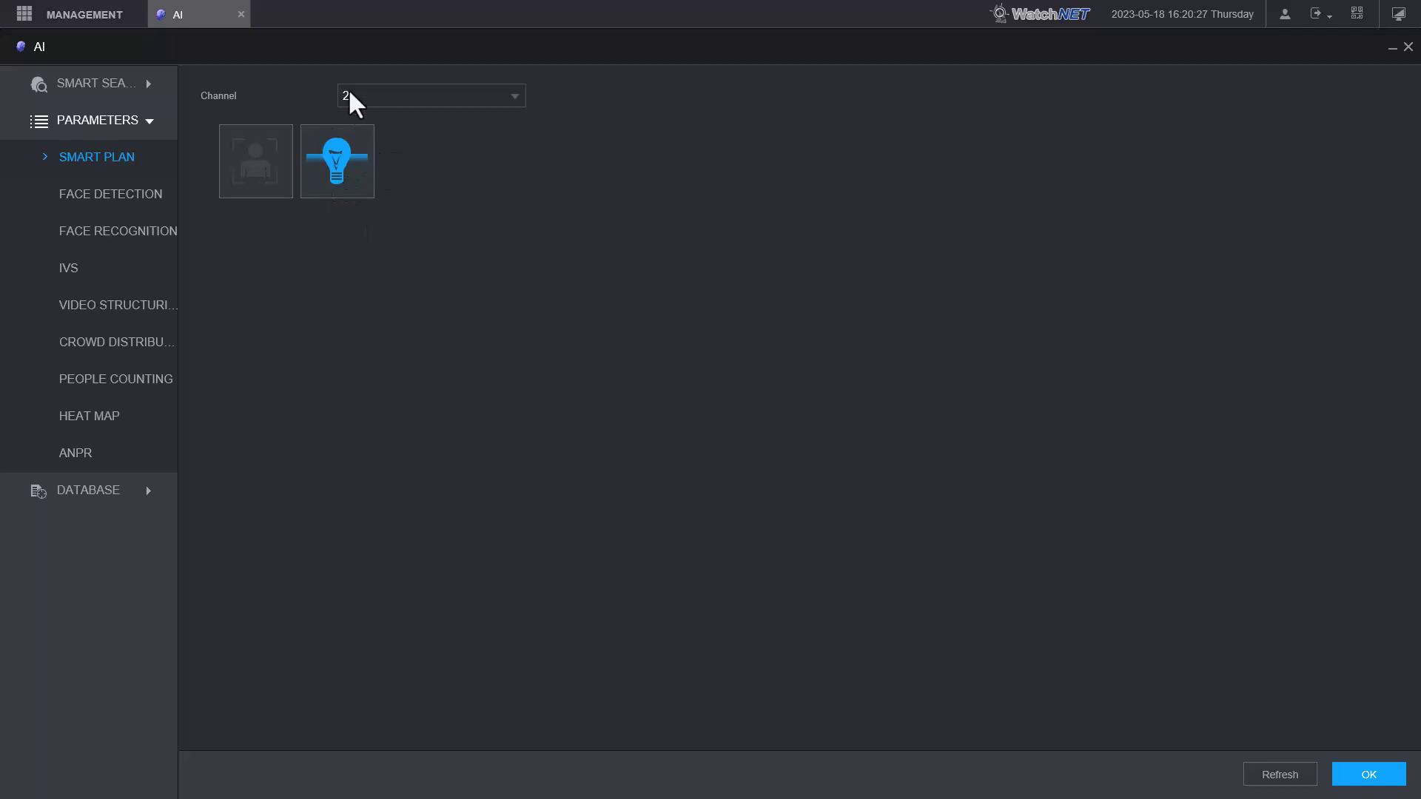
# - Apply the channel 2 smart plan and bring up Video Structuring > Crowd Distribution
pyautogui.click(1366, 777)
pyautogui.click(150, 301)
pyautogui.click(154, 342)
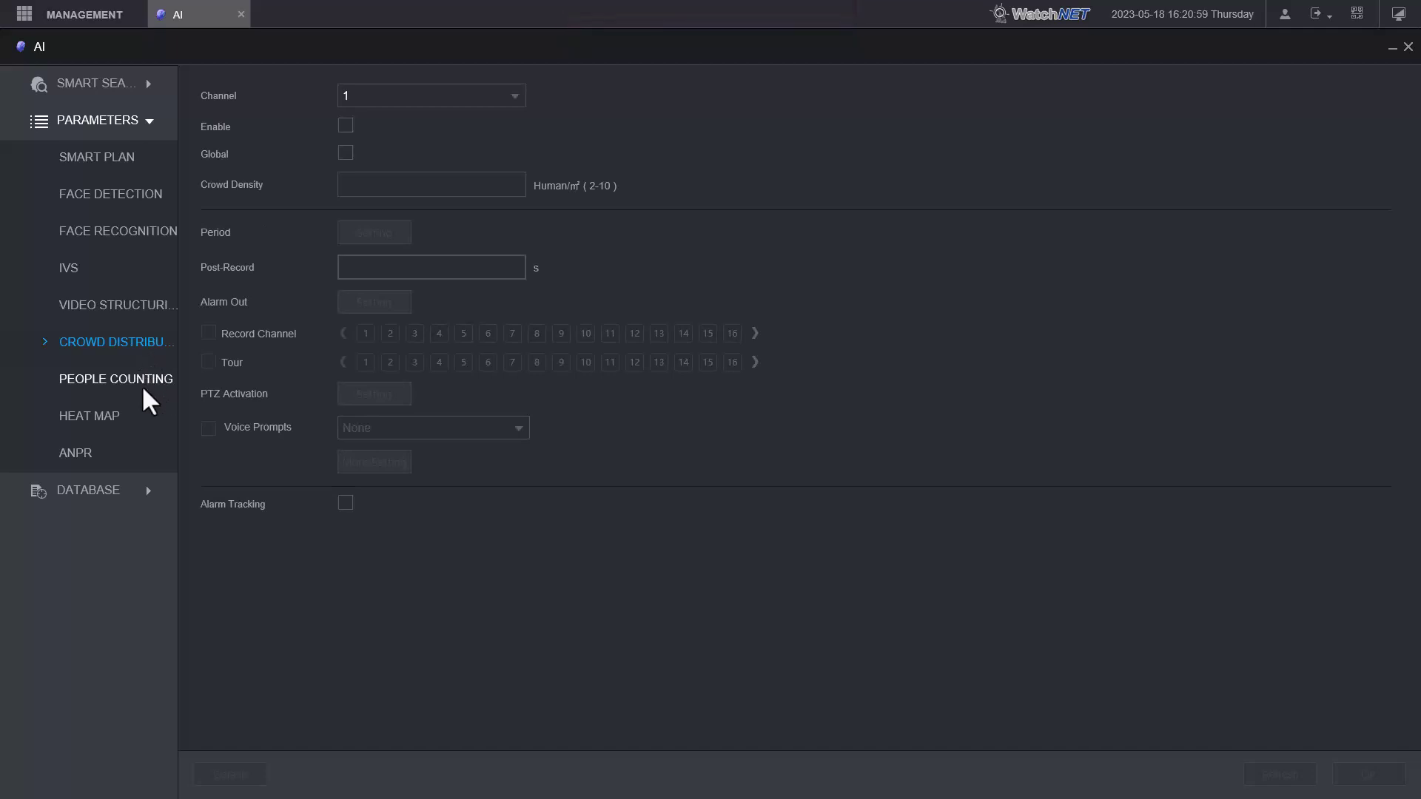
# - Set channel 2's IVS type to AI by Device and add tripwire rule Rule1
pyautogui.click(69, 266)
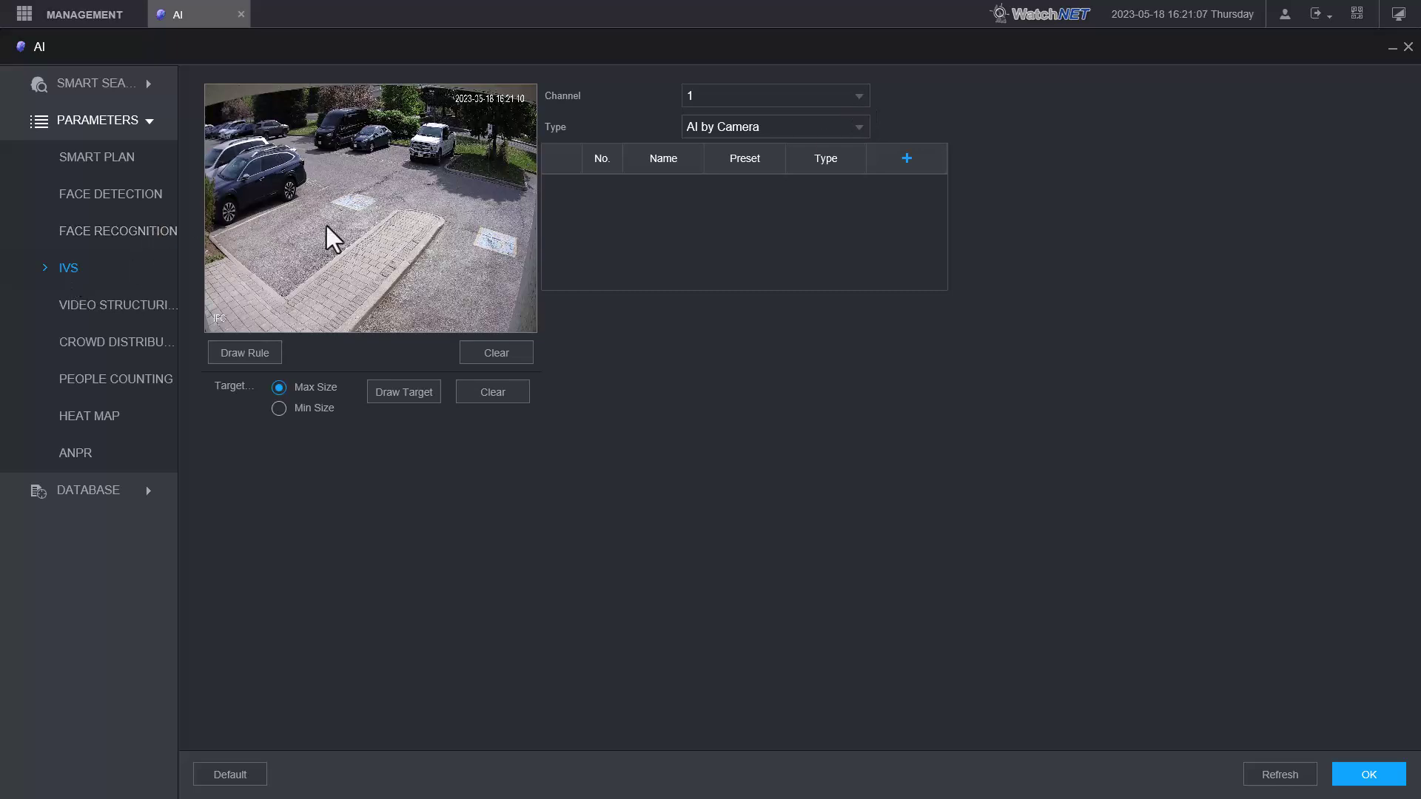
pyautogui.click(846, 92)
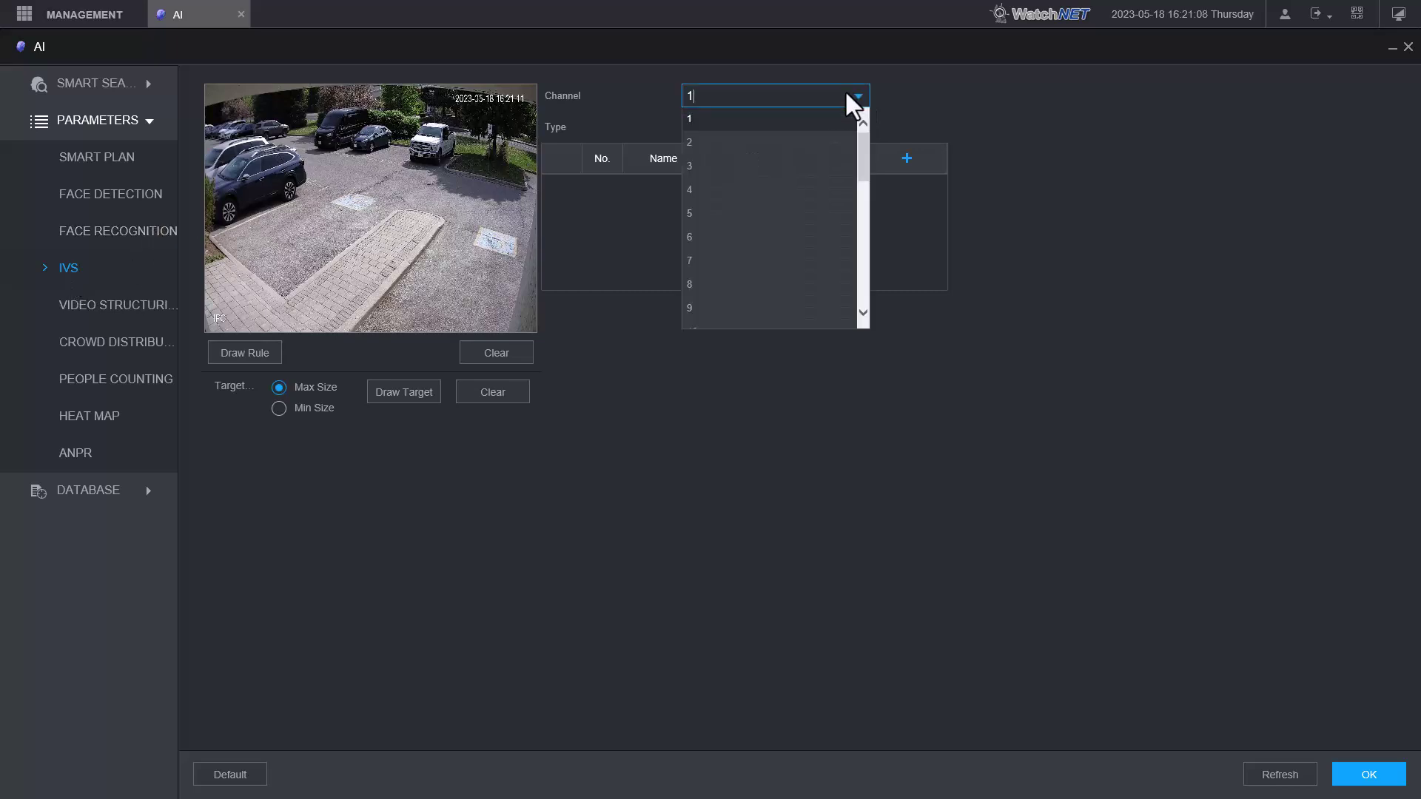
pyautogui.click(743, 142)
pyautogui.click(795, 126)
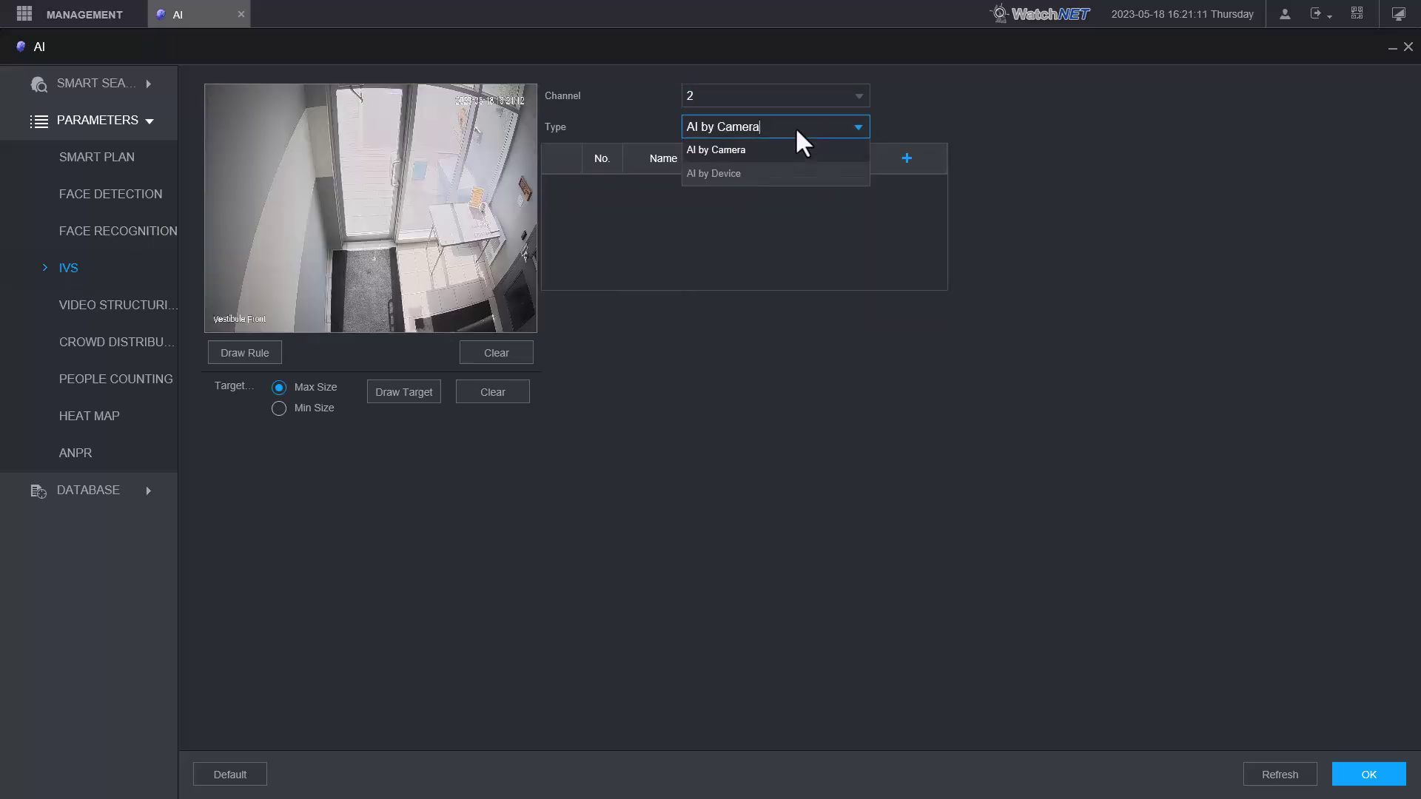
pyautogui.click(744, 174)
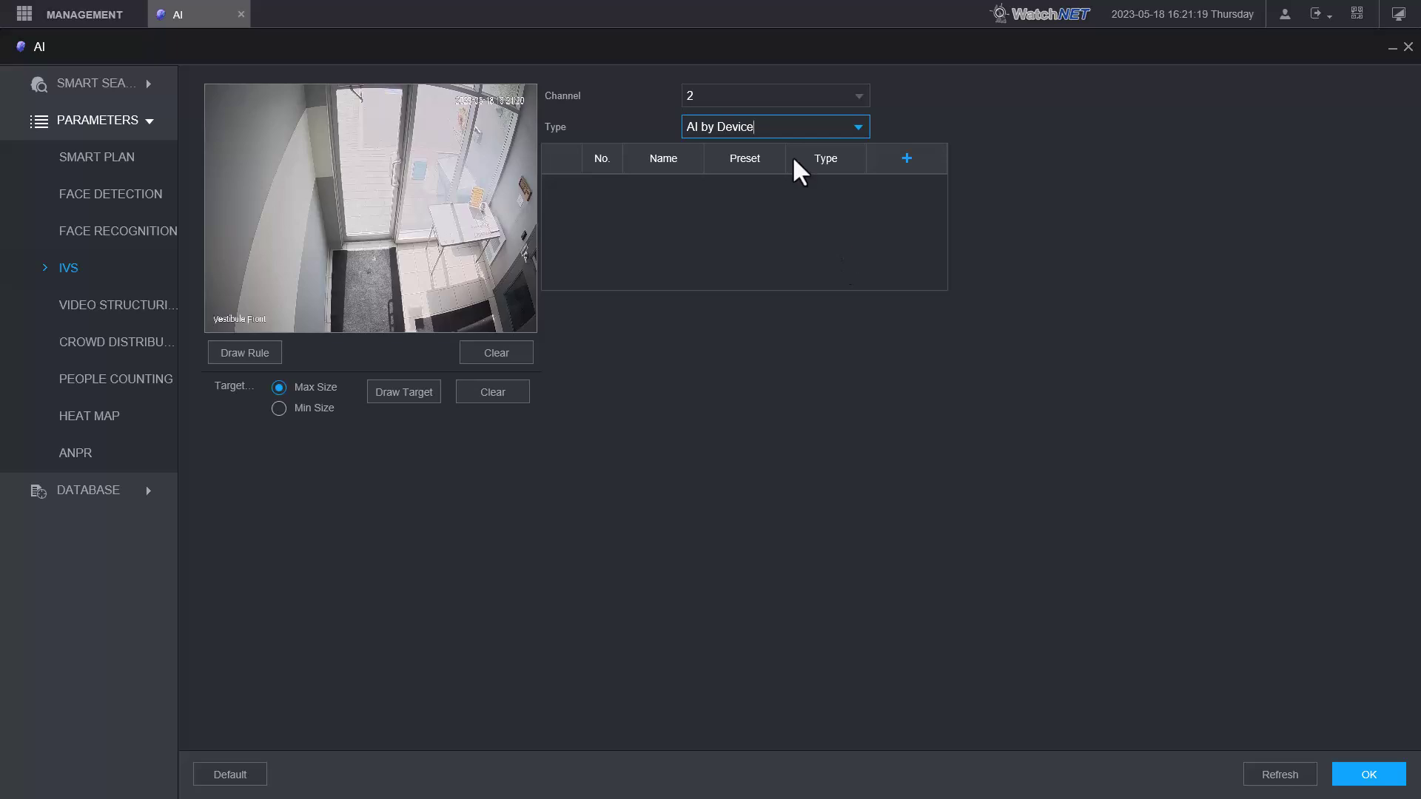
pyautogui.click(907, 159)
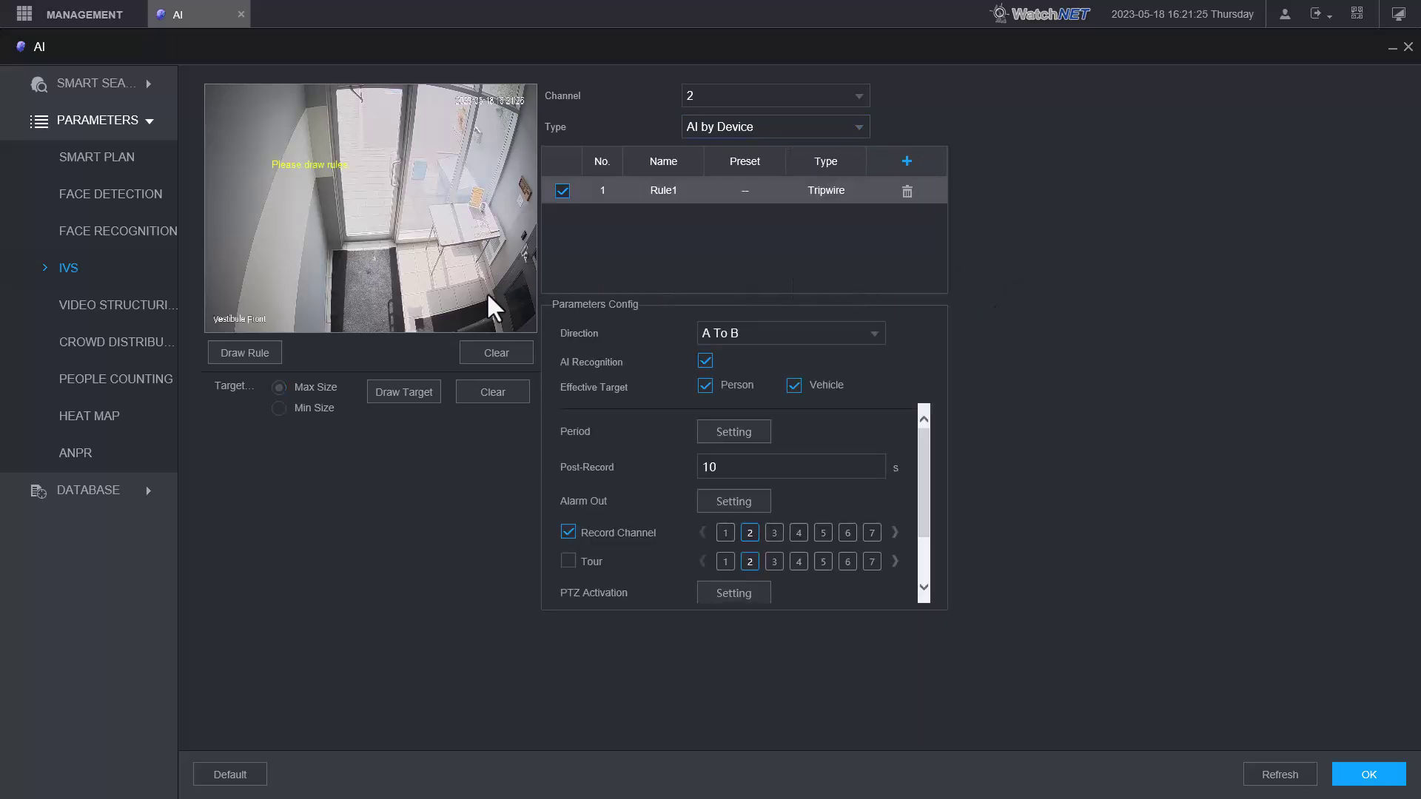
# - Draw Rule1's tripwire line across the vestibule floor on the preview
pyautogui.click(264, 349)
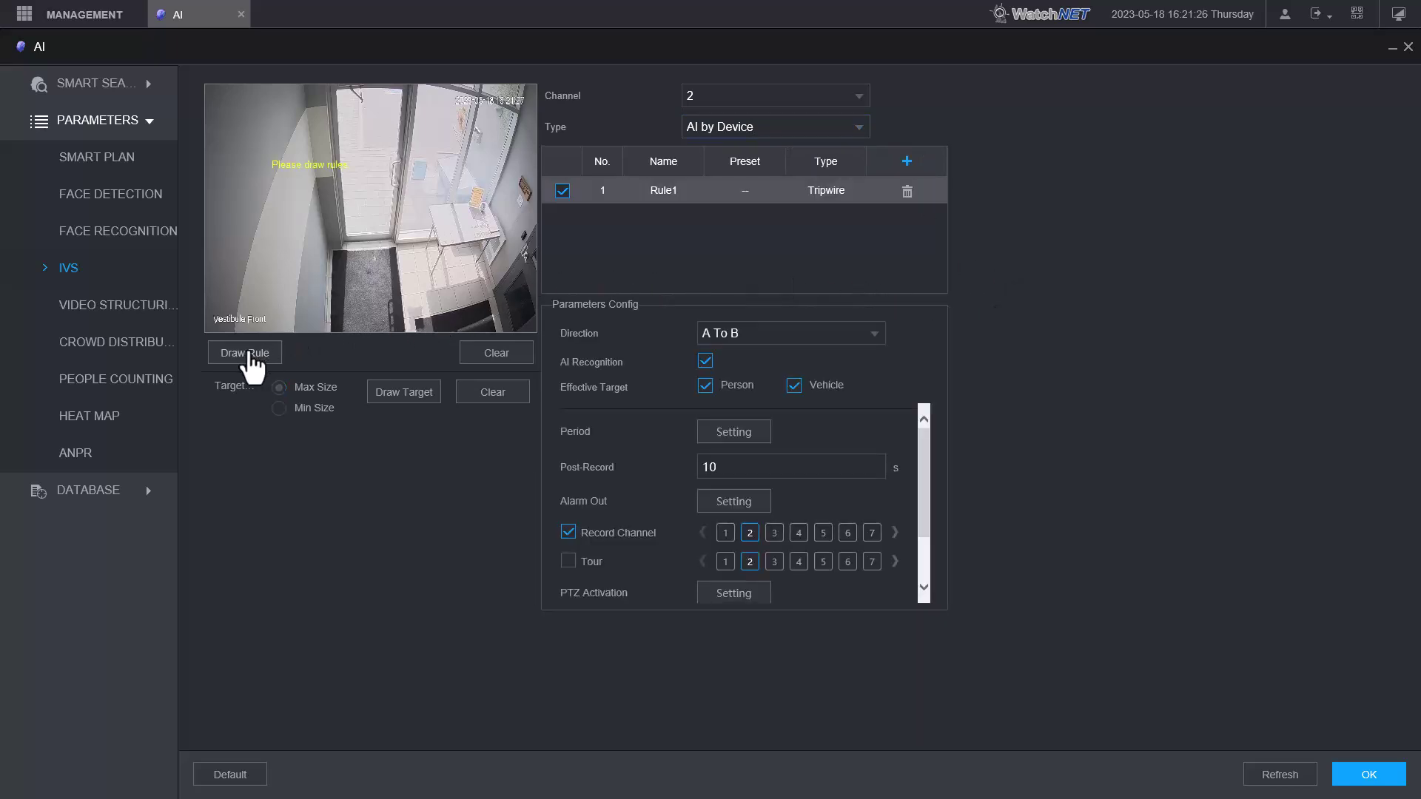
pyautogui.click(328, 278)
pyautogui.rightClick(485, 269)
# - Set Rule1's tripwire direction to Both
pyautogui.click(761, 335)
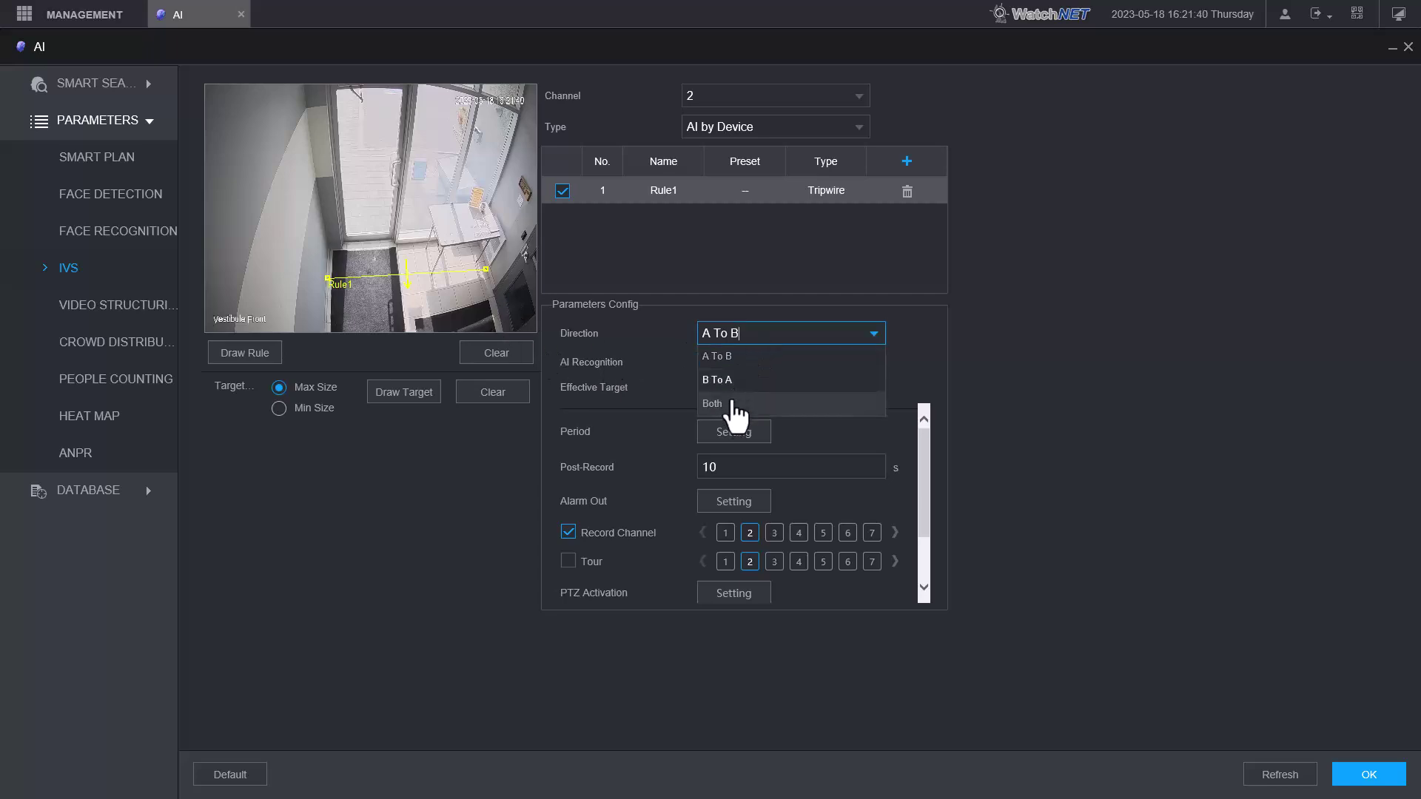
pyautogui.click(715, 404)
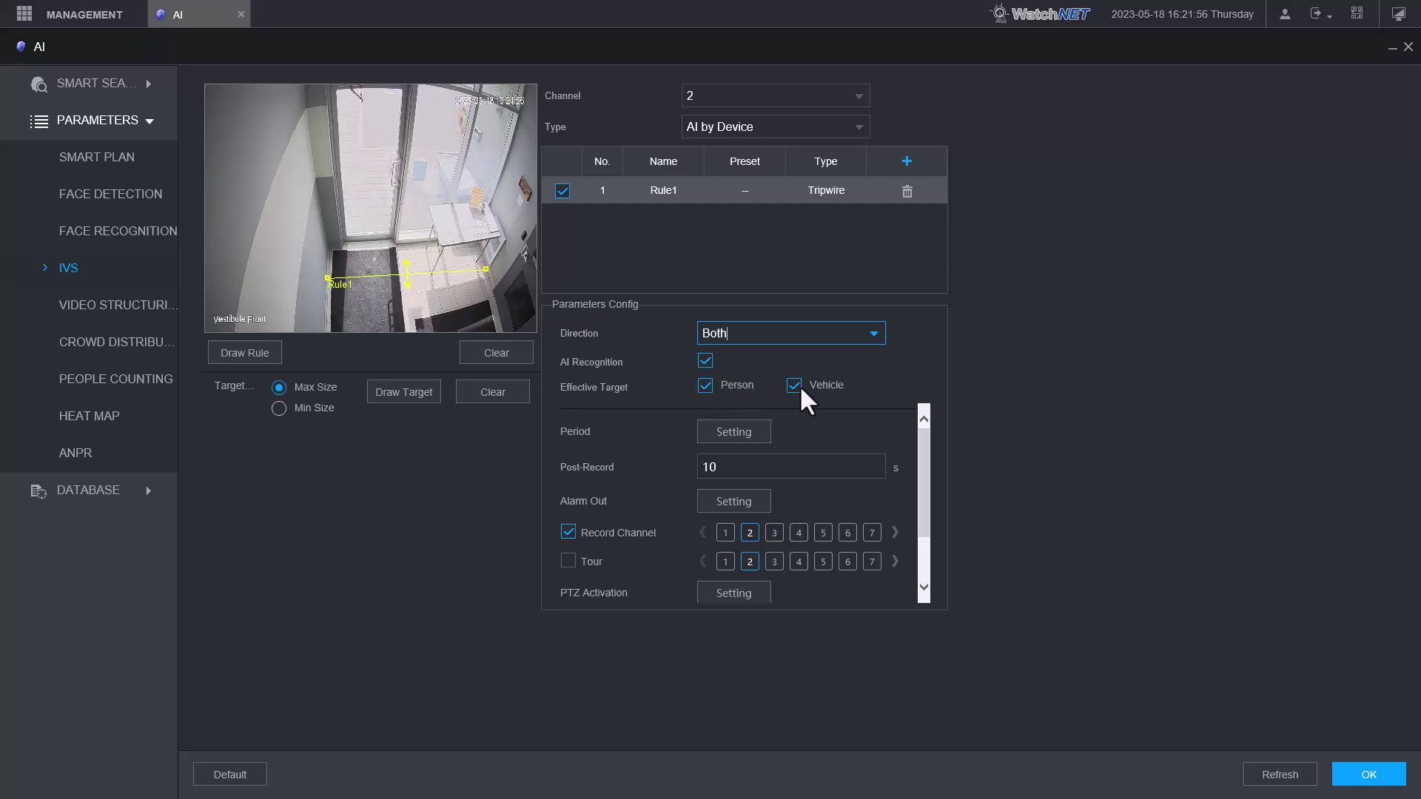
pyautogui.scroll(-1, 795, 400)
pyautogui.scroll(1, 761, 422)
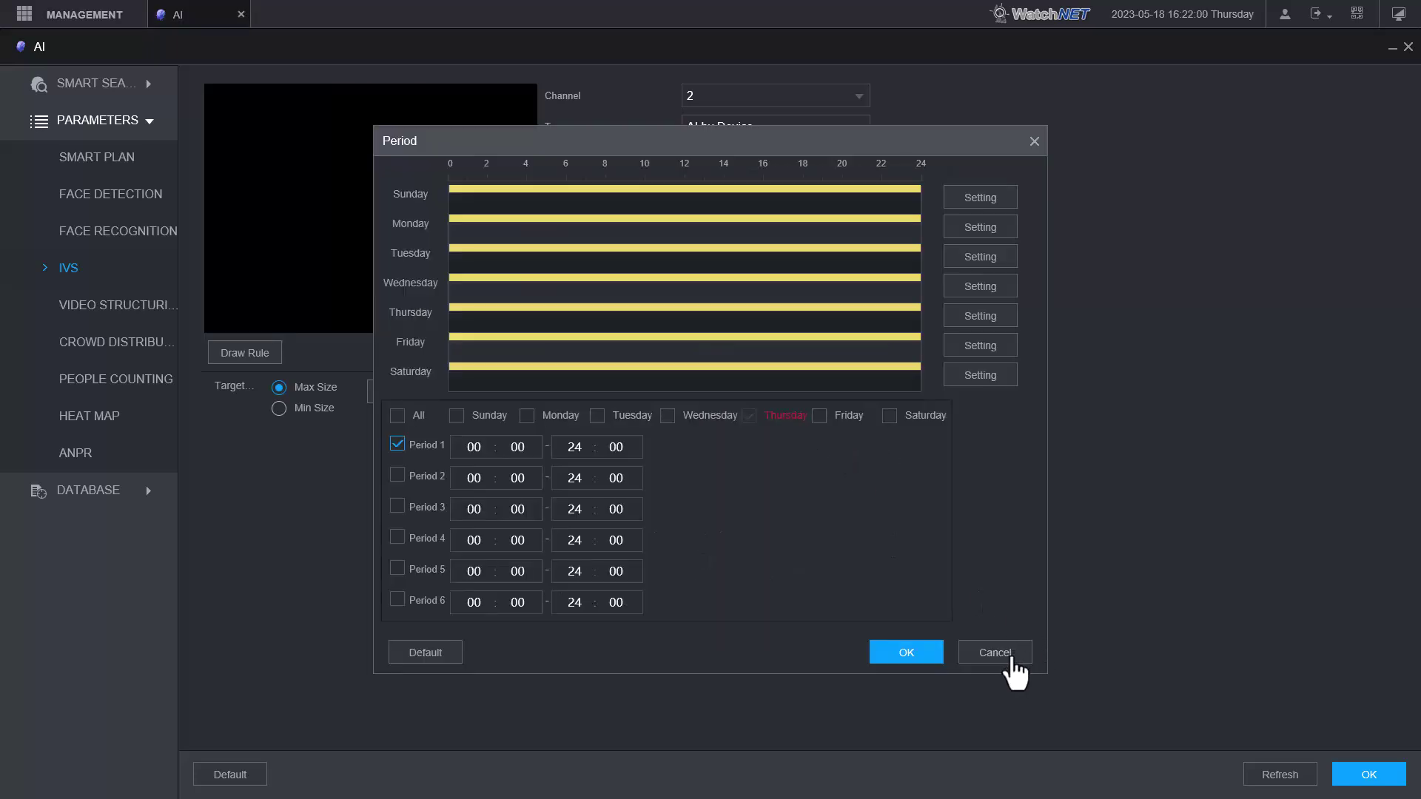
# - Leave Rule1's 00:00–24:00 daily period unchanged and review the remaining Parameters Config options
pyautogui.click(1010, 655)
pyautogui.scroll(-1, 822, 481)
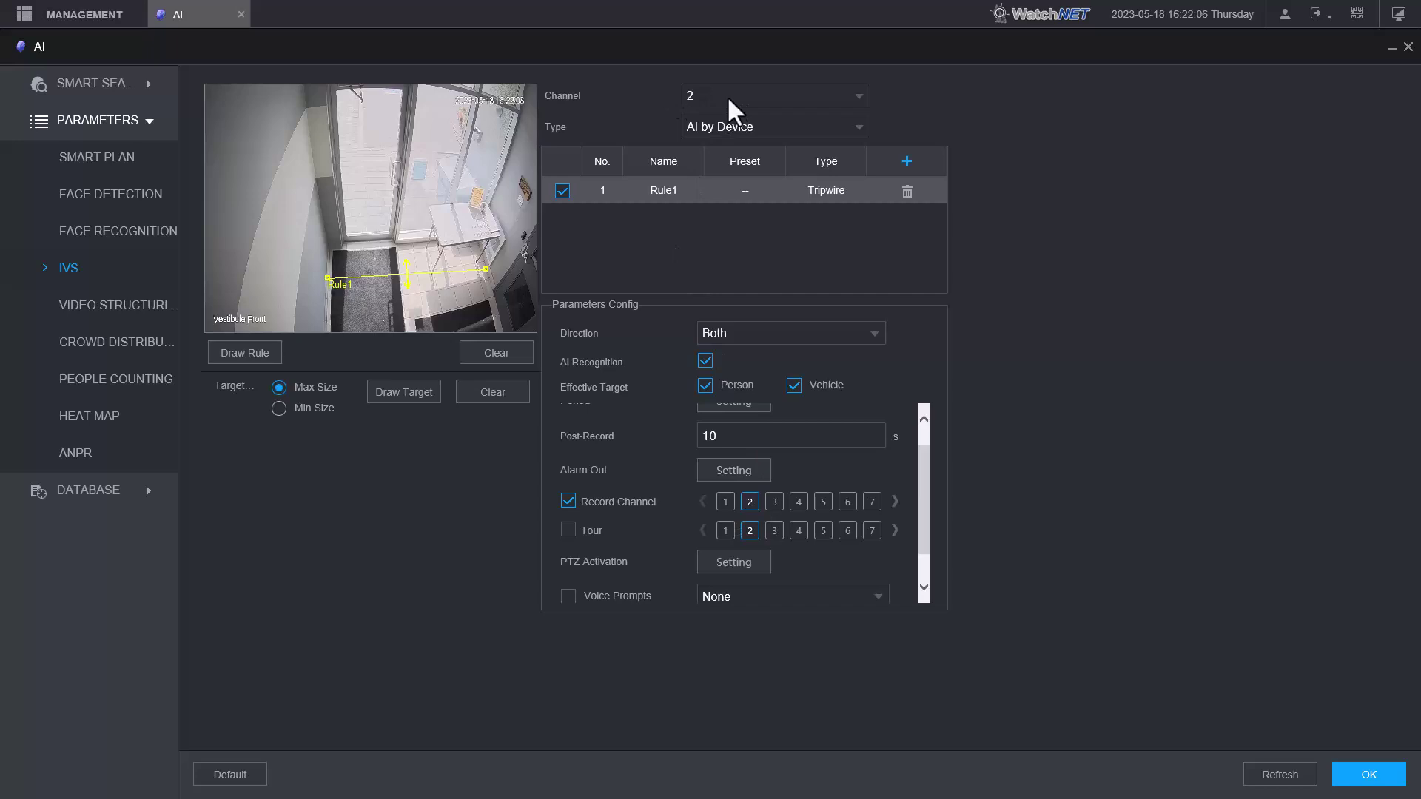
pyautogui.scroll(-1, 839, 574)
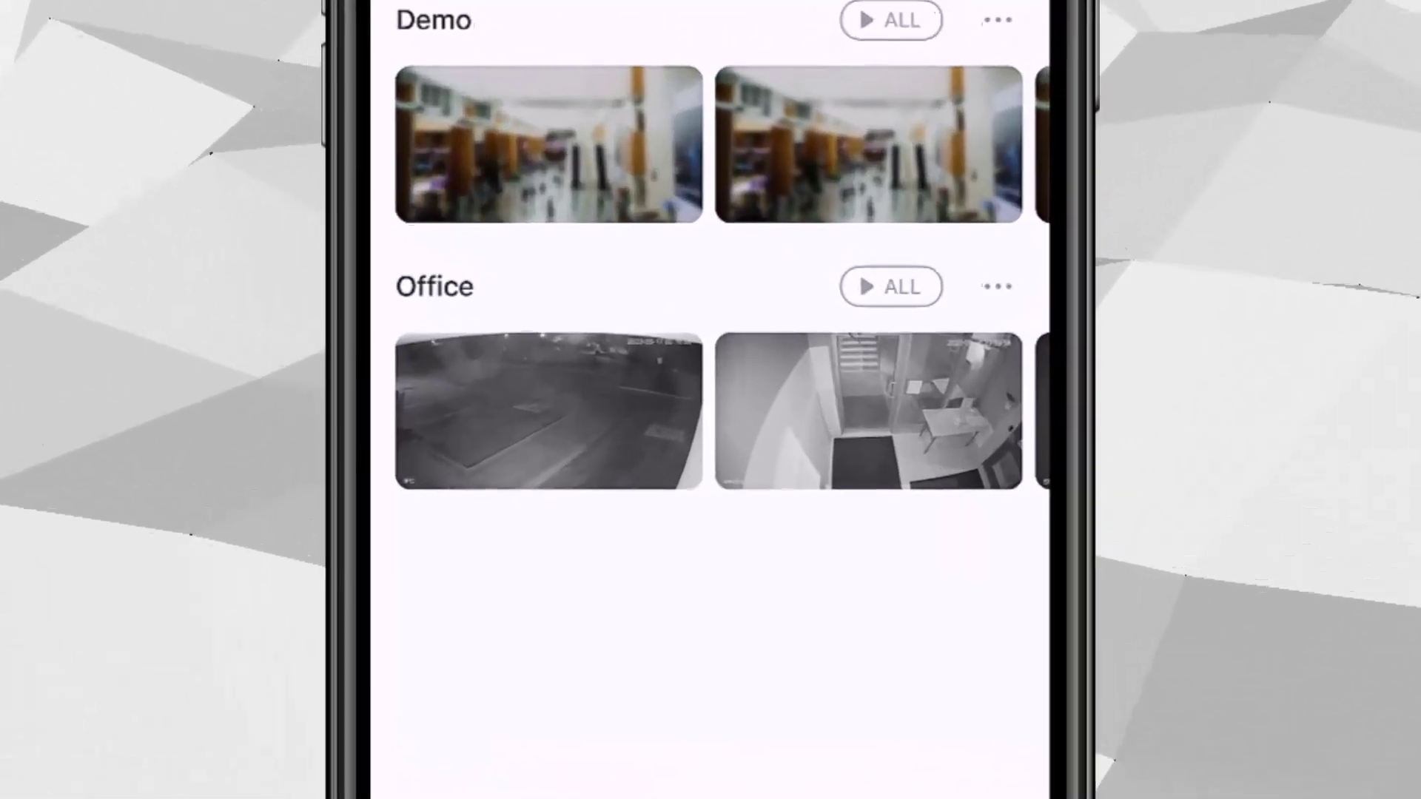
# - In MBS Pro, go to the Office device's Notification settings through Device Details
pyautogui.click(858, 341)
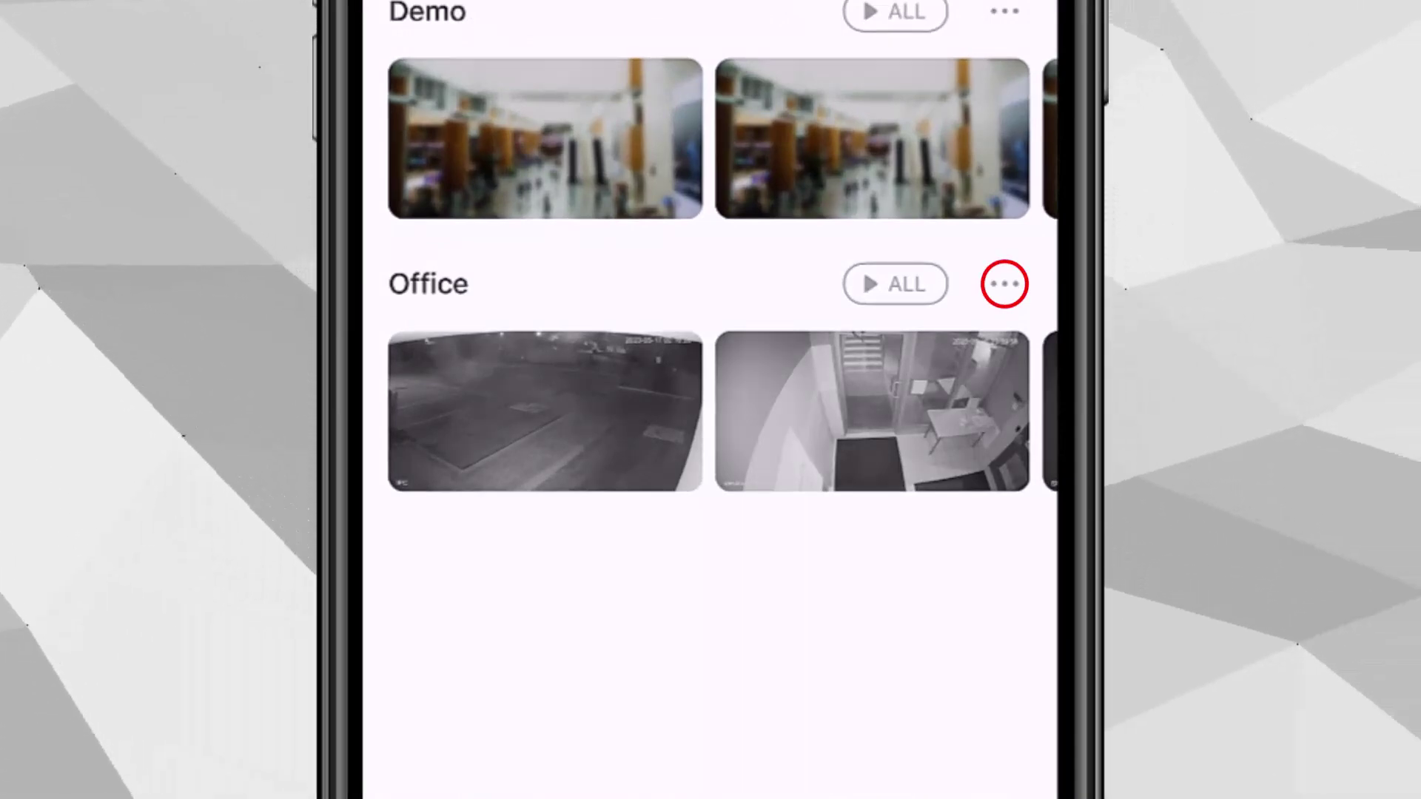
pyautogui.click(1005, 286)
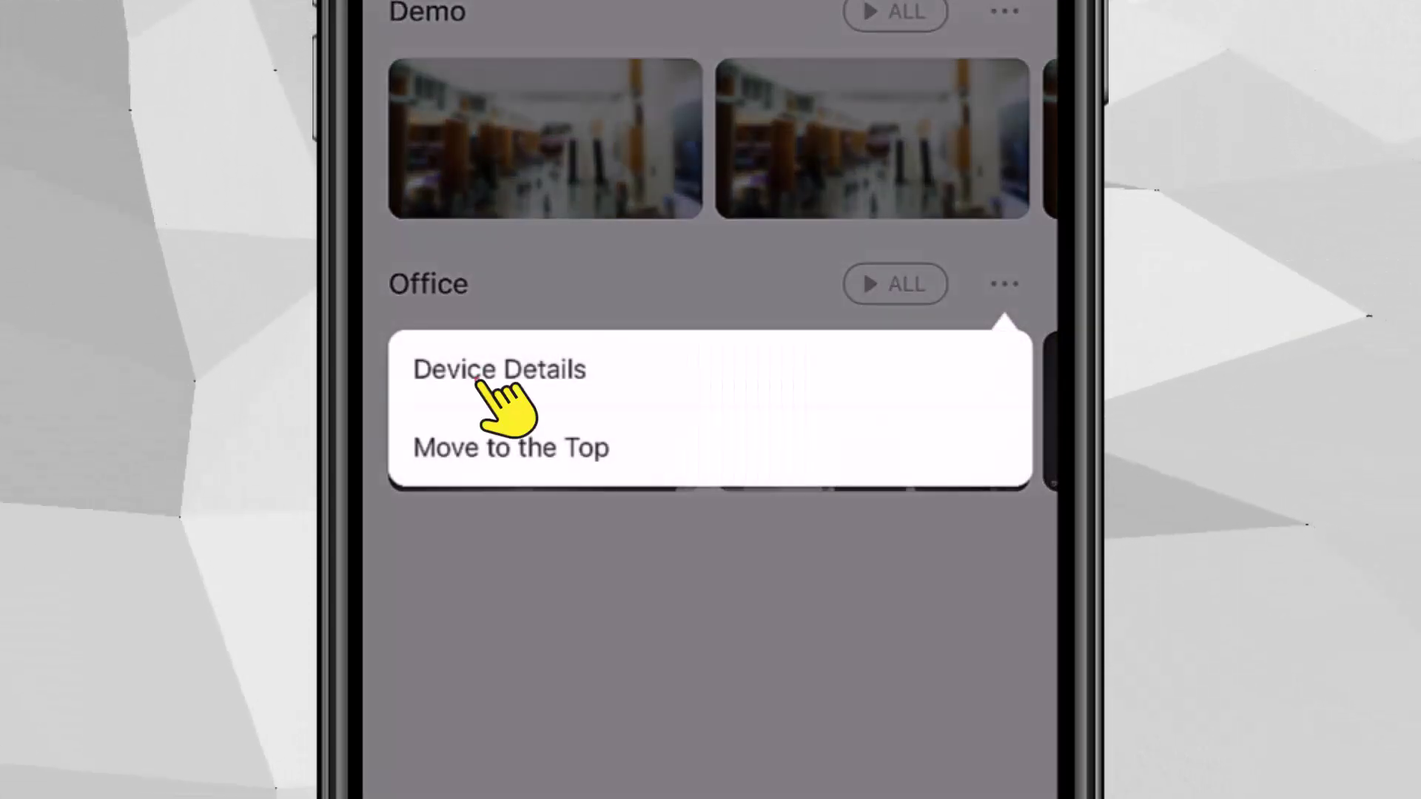
pyautogui.click(481, 374)
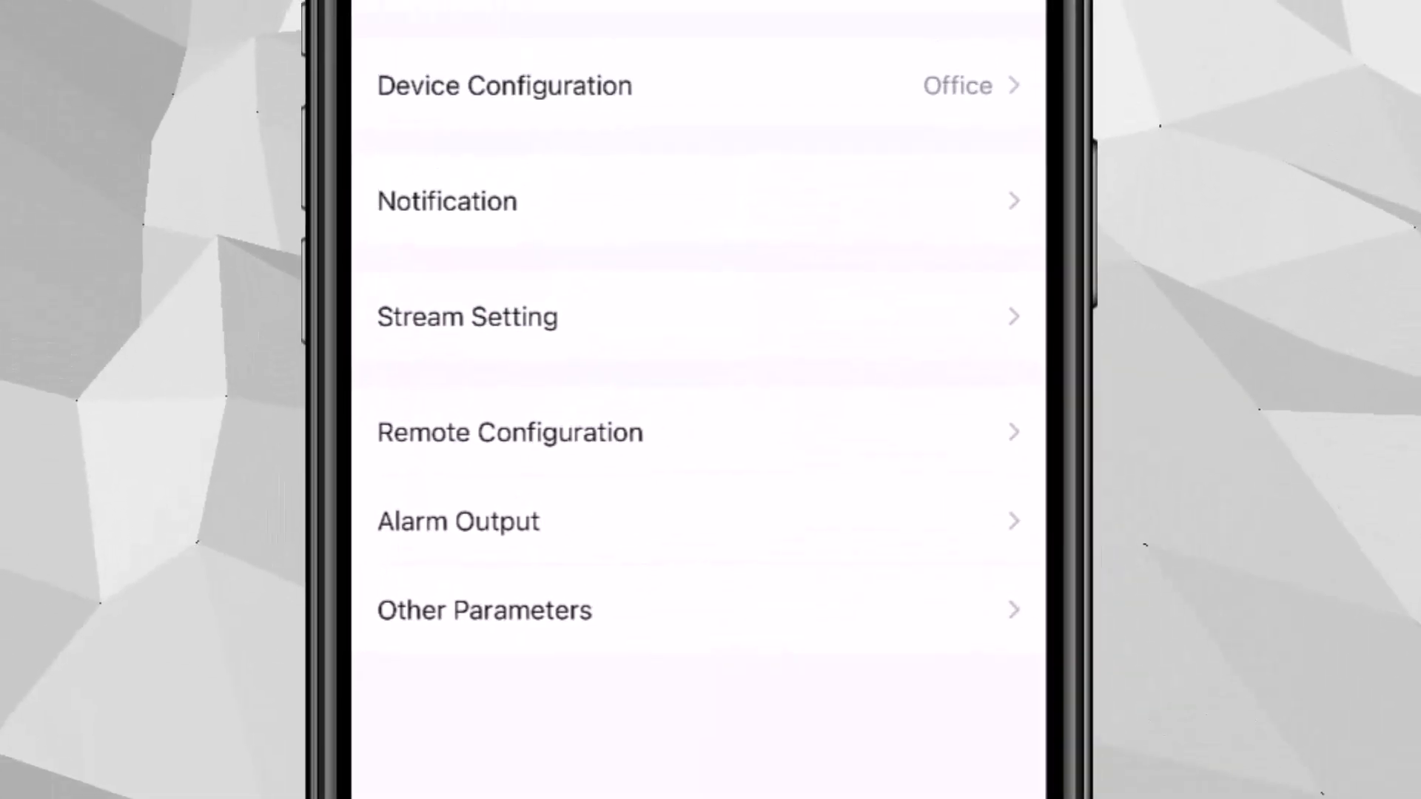
pyautogui.click(455, 211)
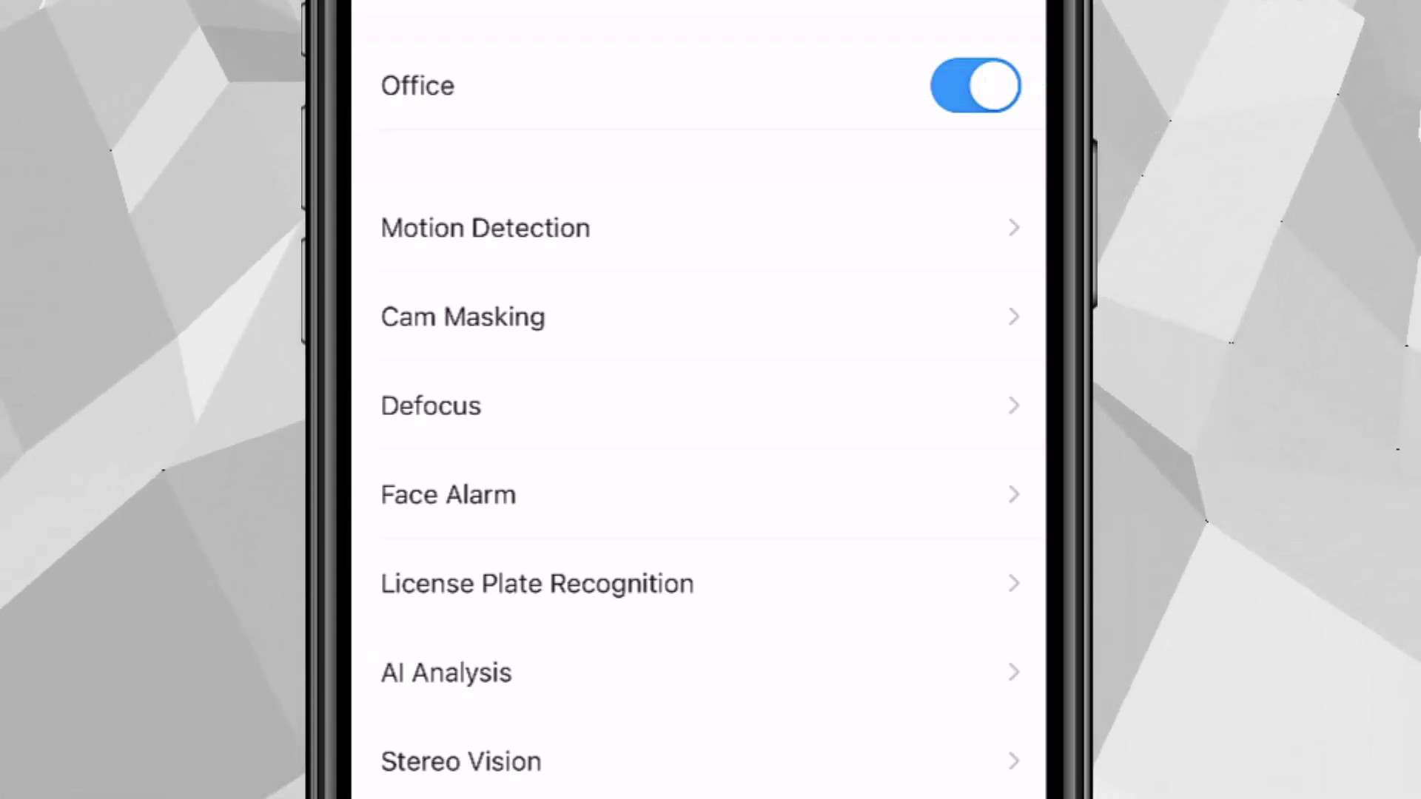
# - Enable AI Analysis Tripwire Alarm alerts for Vestibule Front and return to Office notifications
pyautogui.click(465, 685)
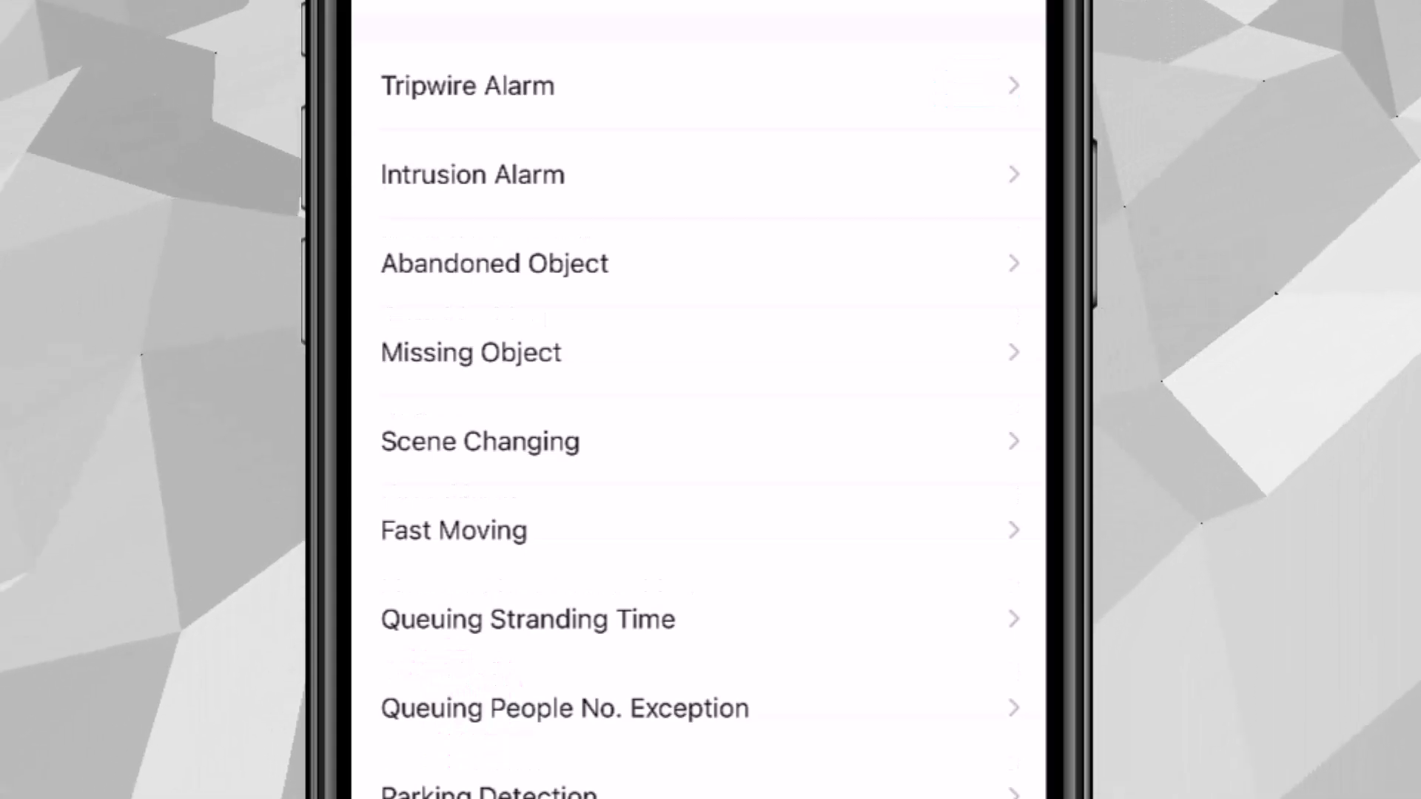
pyautogui.click(465, 93)
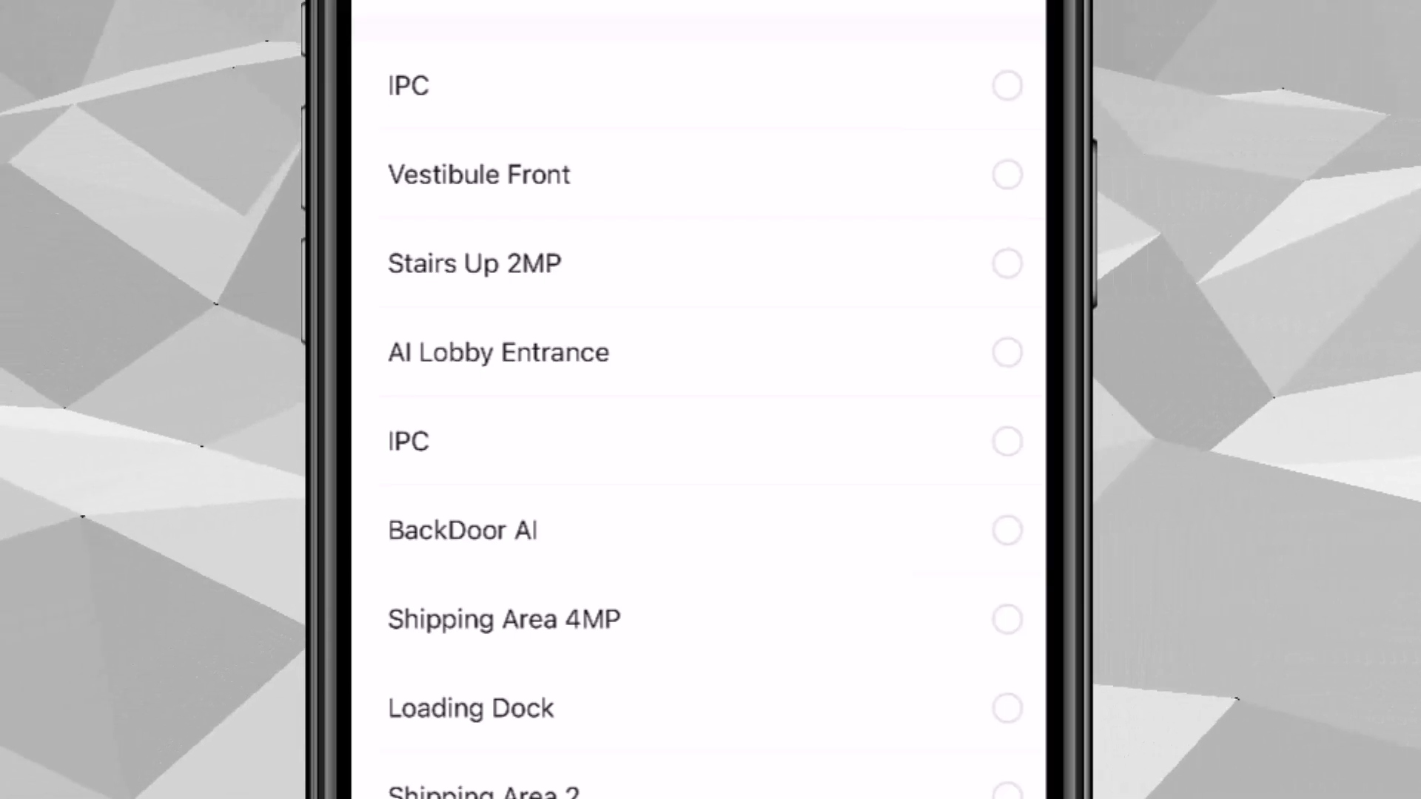
pyautogui.click(1008, 175)
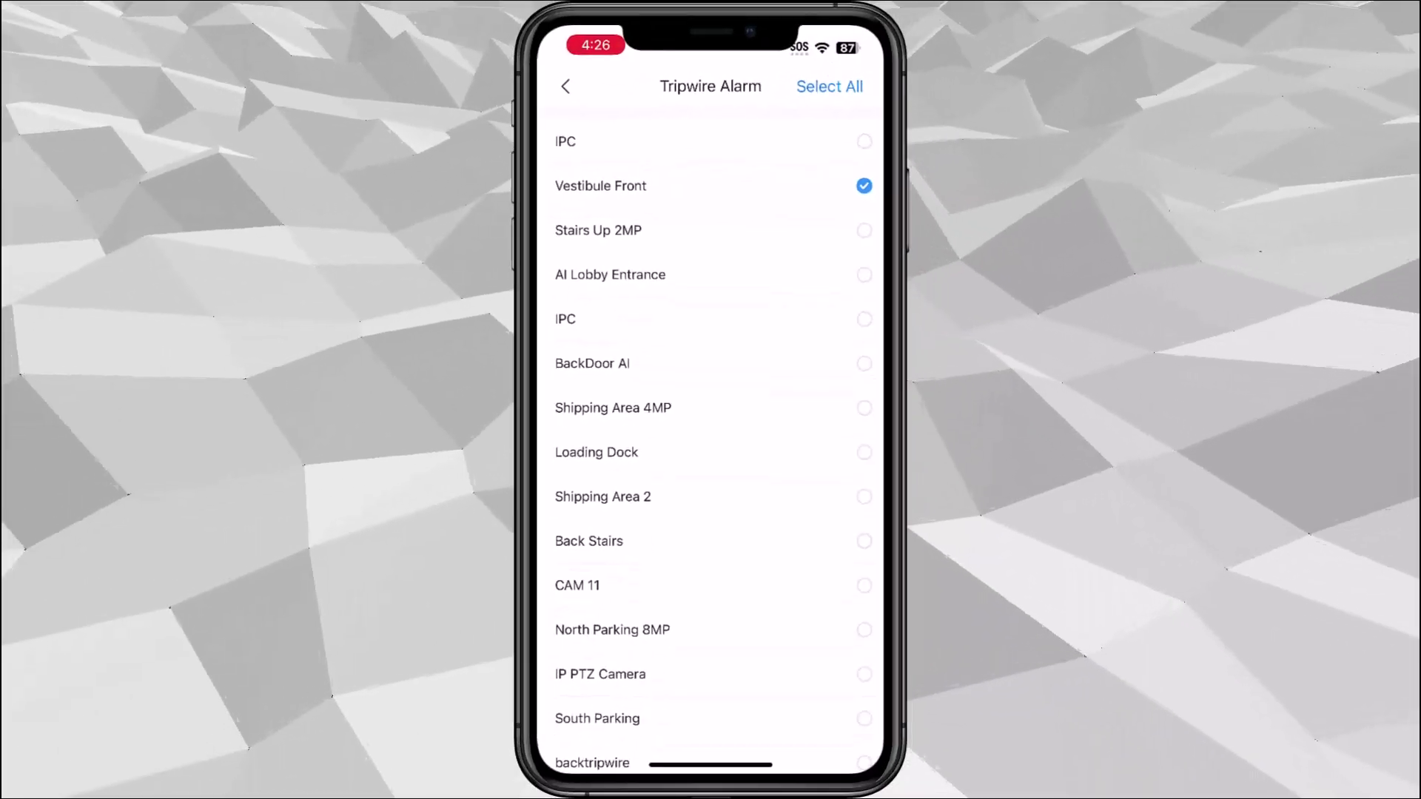
pyautogui.click(565, 86)
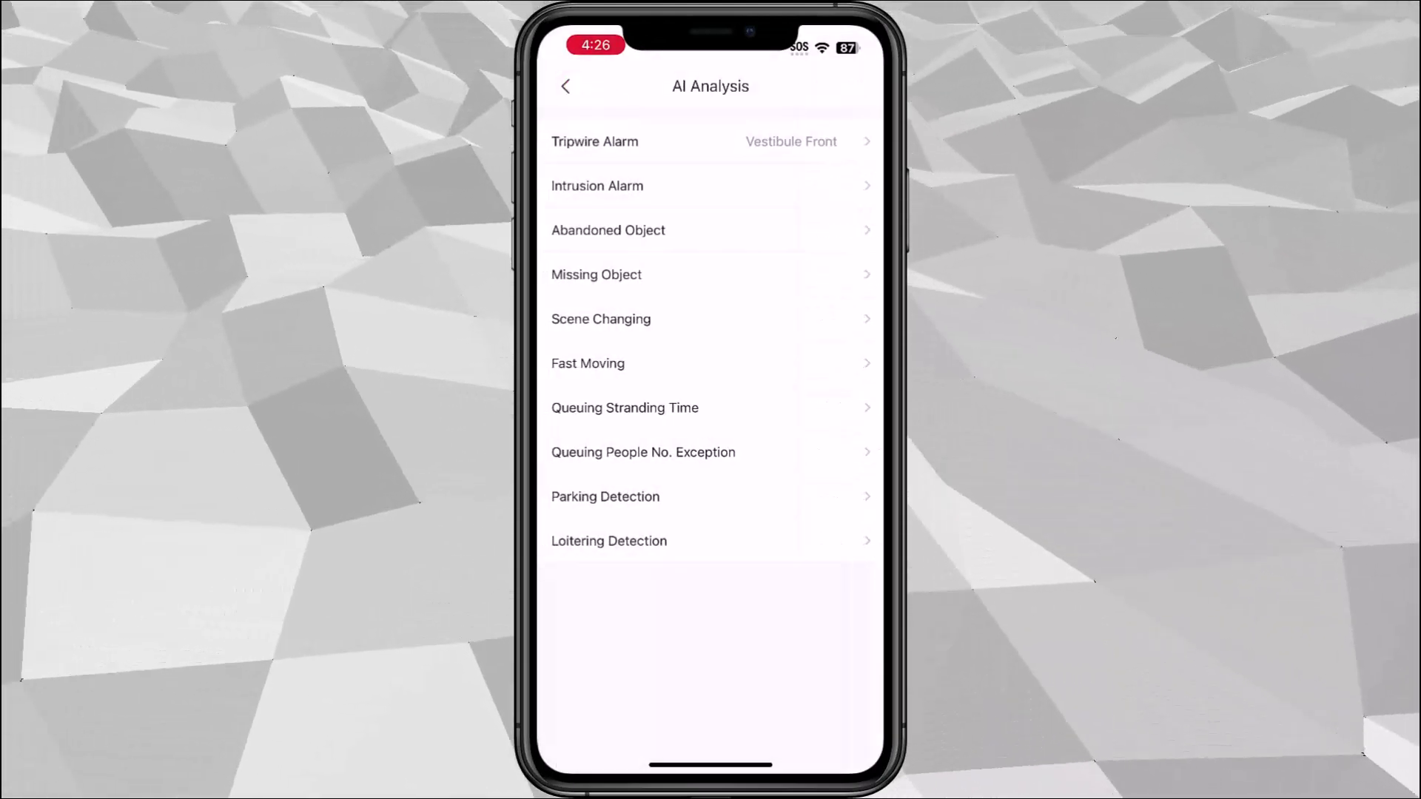
pyautogui.click(566, 86)
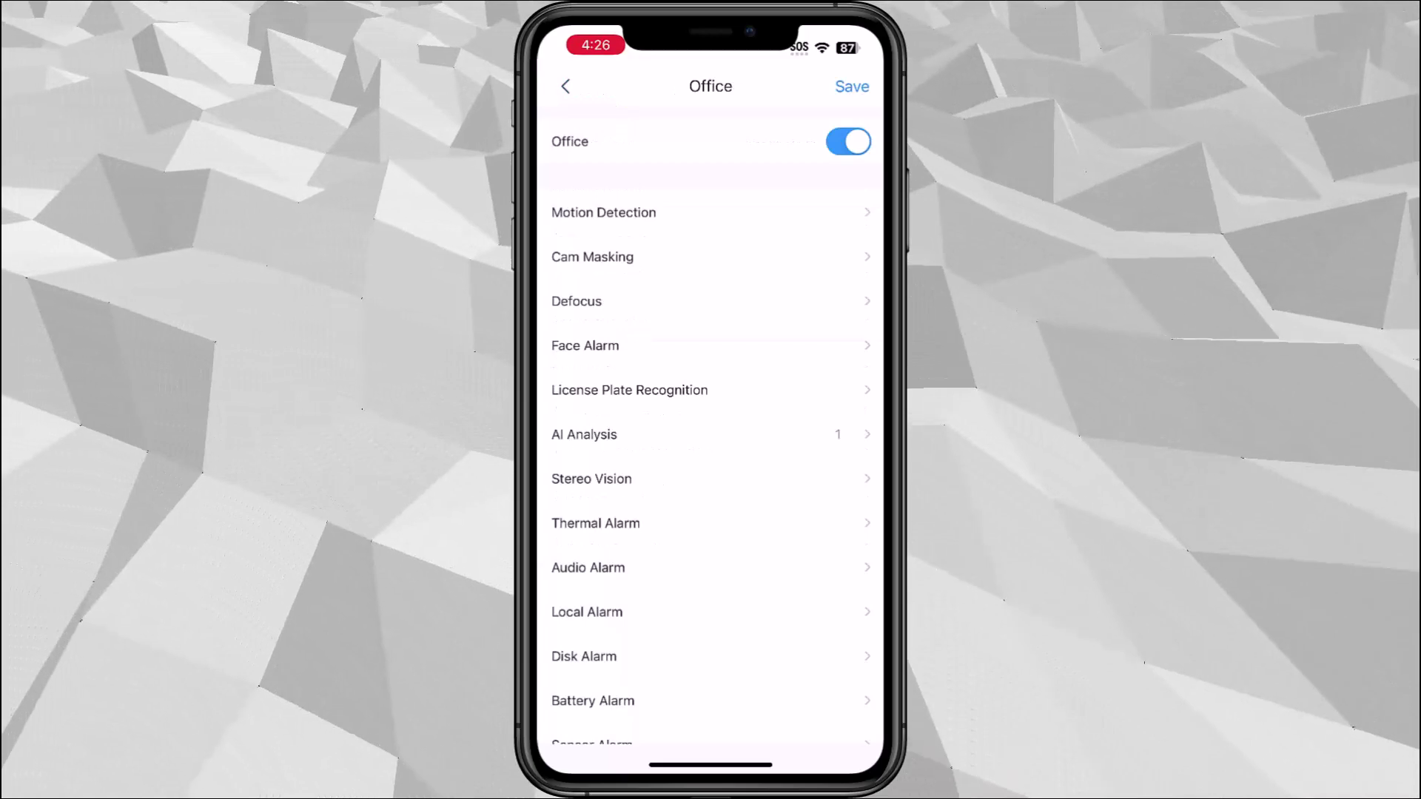
# - Save the Office device's notification settings
pyautogui.click(852, 87)
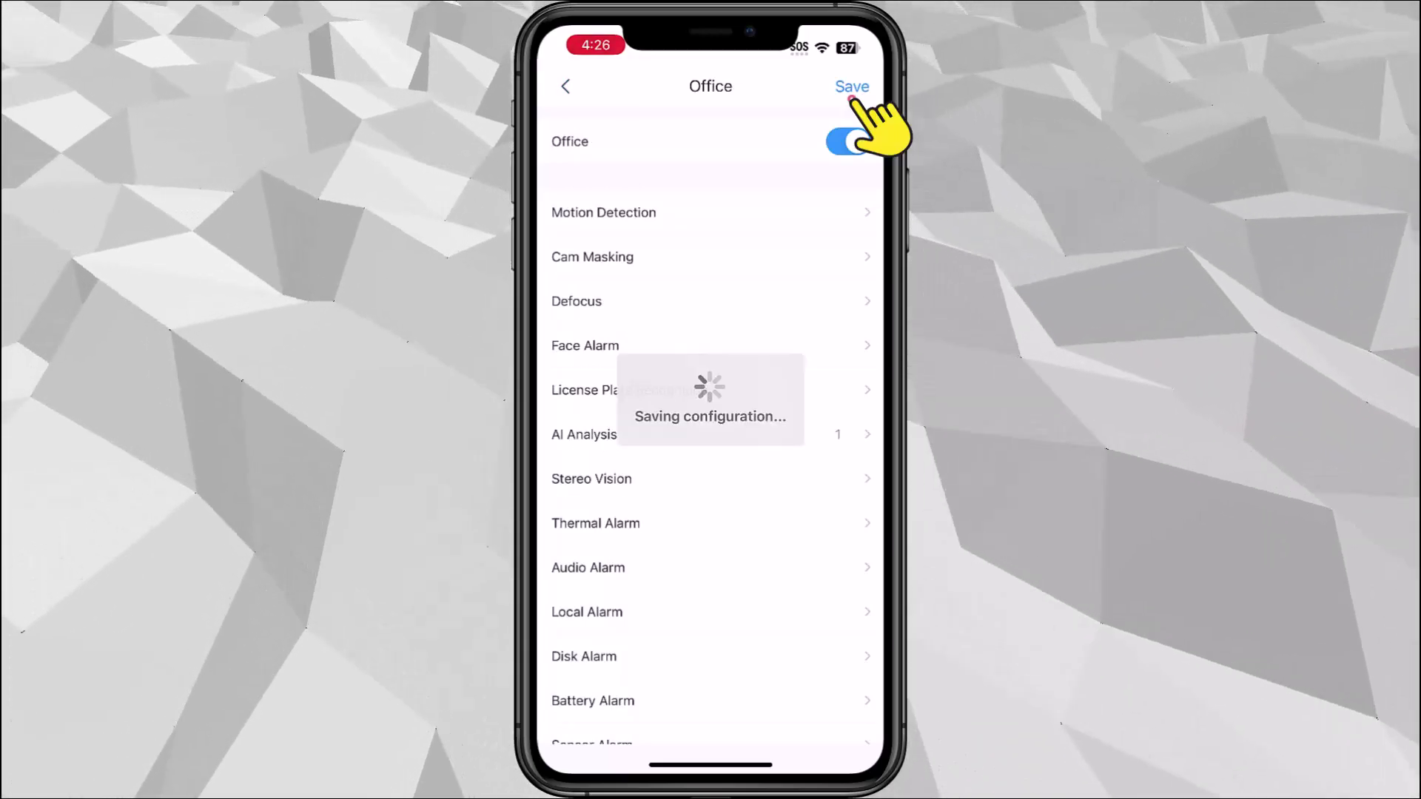